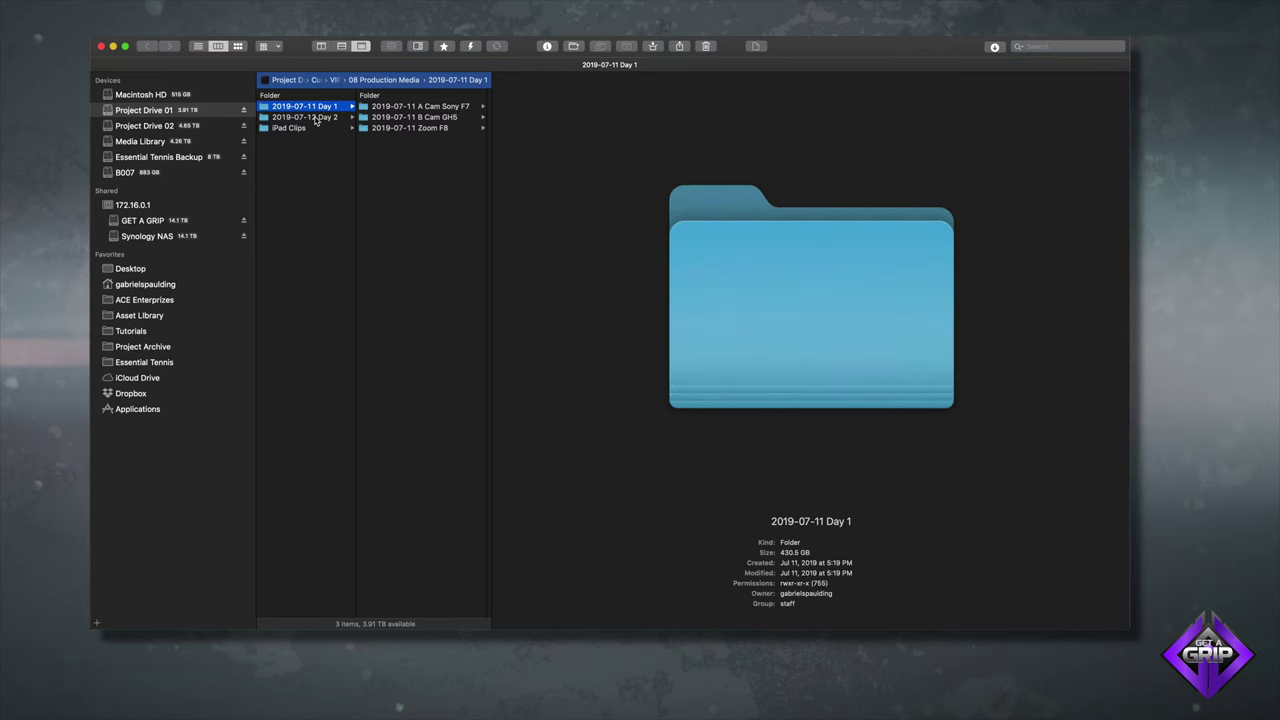
# - Browse the Day 1, Day 2 and iPad Clips production media folders and preview 646_5124.MXF from Day 2's A Cam Sony F7 folder
pyautogui.click(317, 118)
pyautogui.click(315, 128)
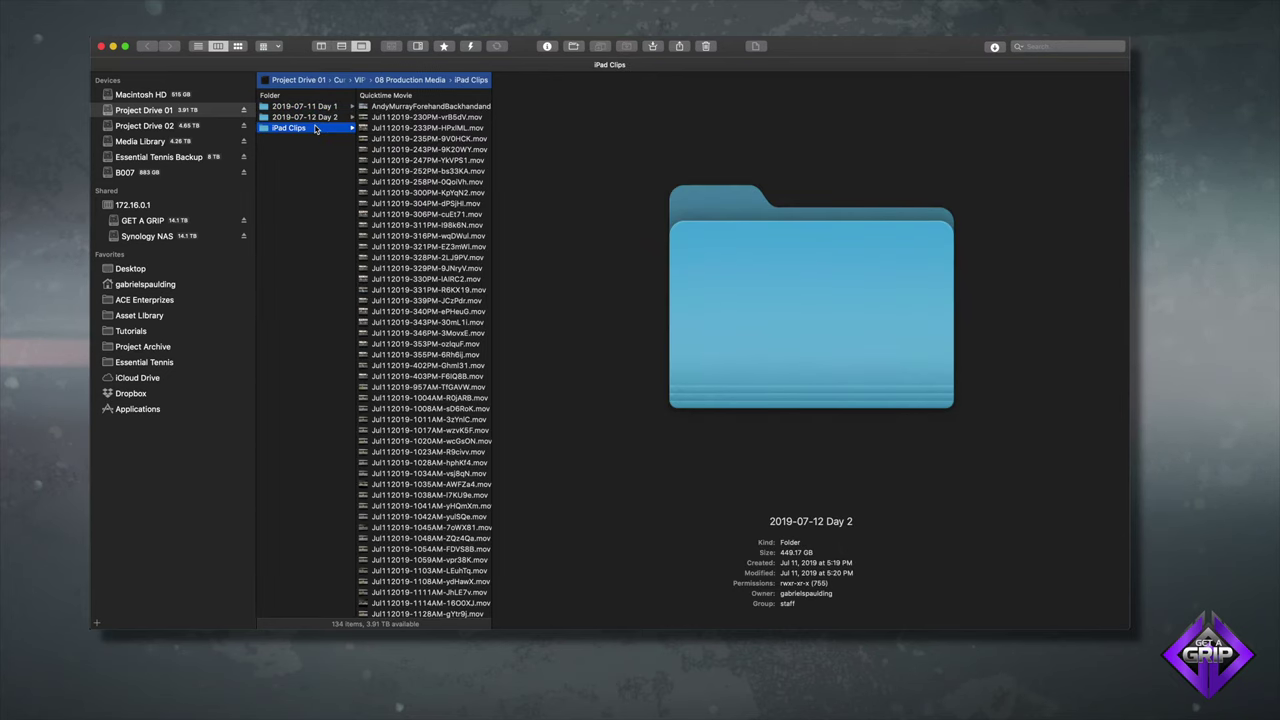
pyautogui.click(316, 119)
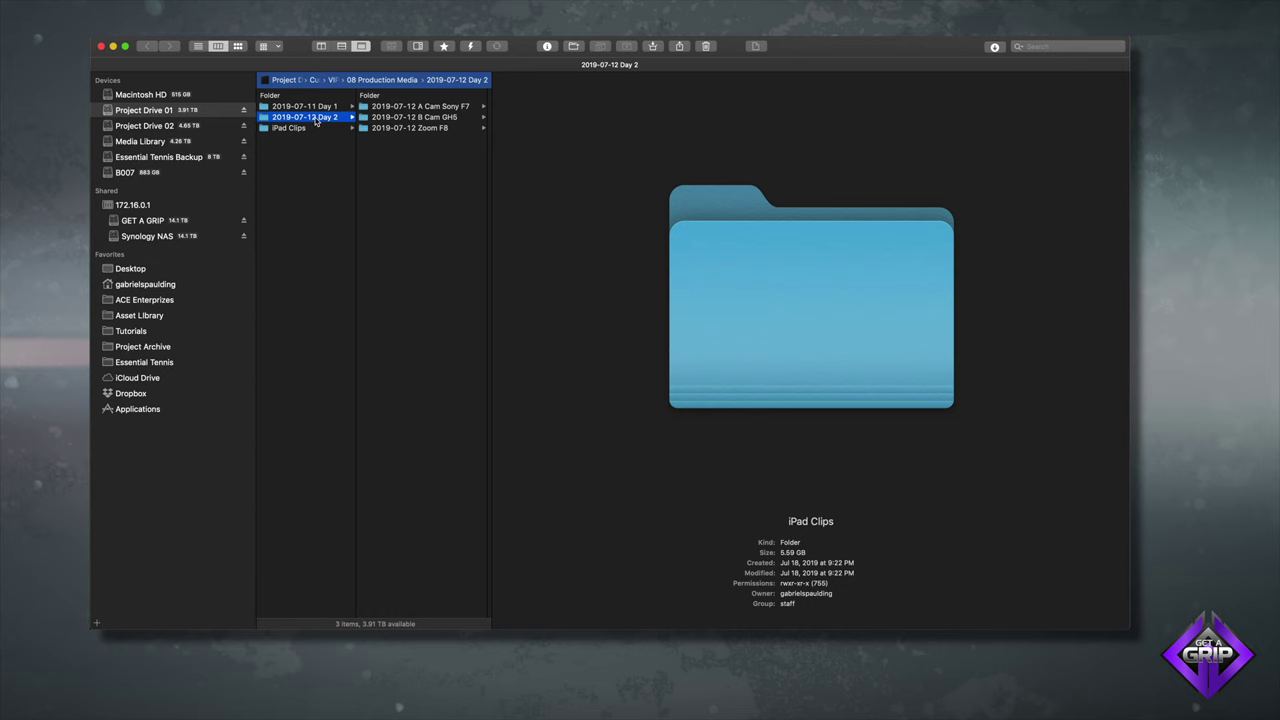
pyautogui.click(389, 108)
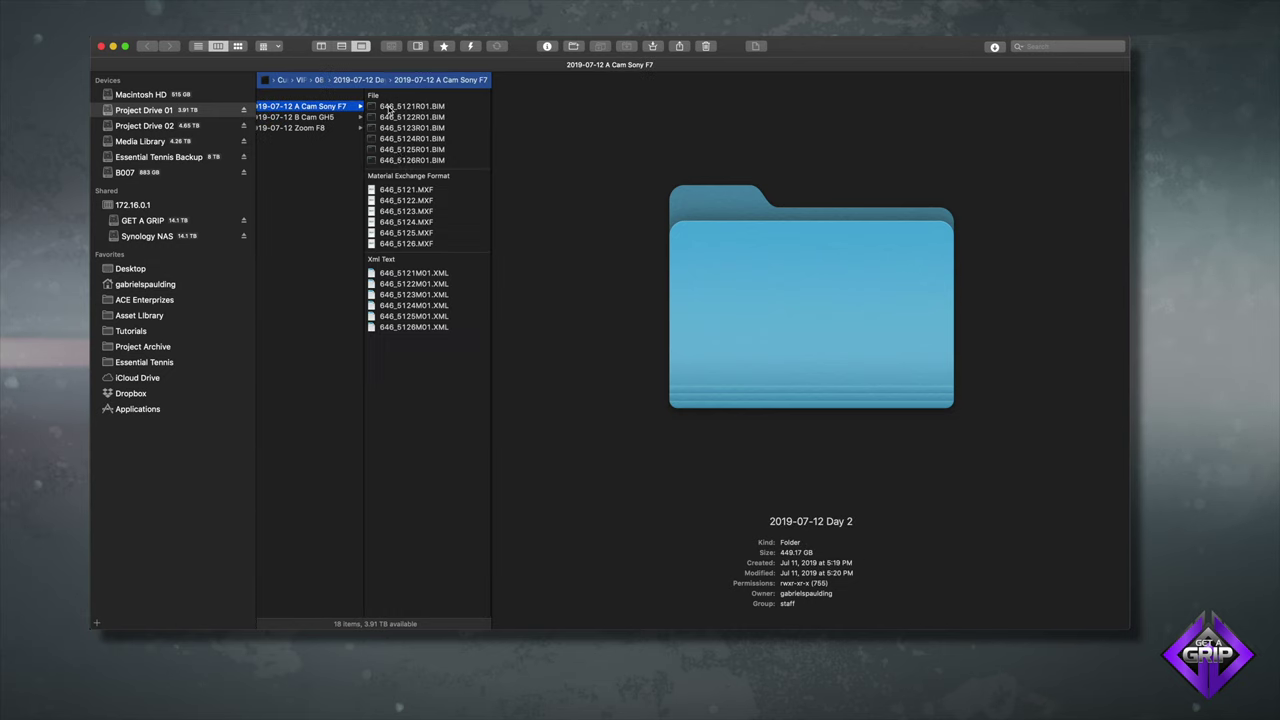
pyautogui.click(406, 222)
pyautogui.click(811, 297)
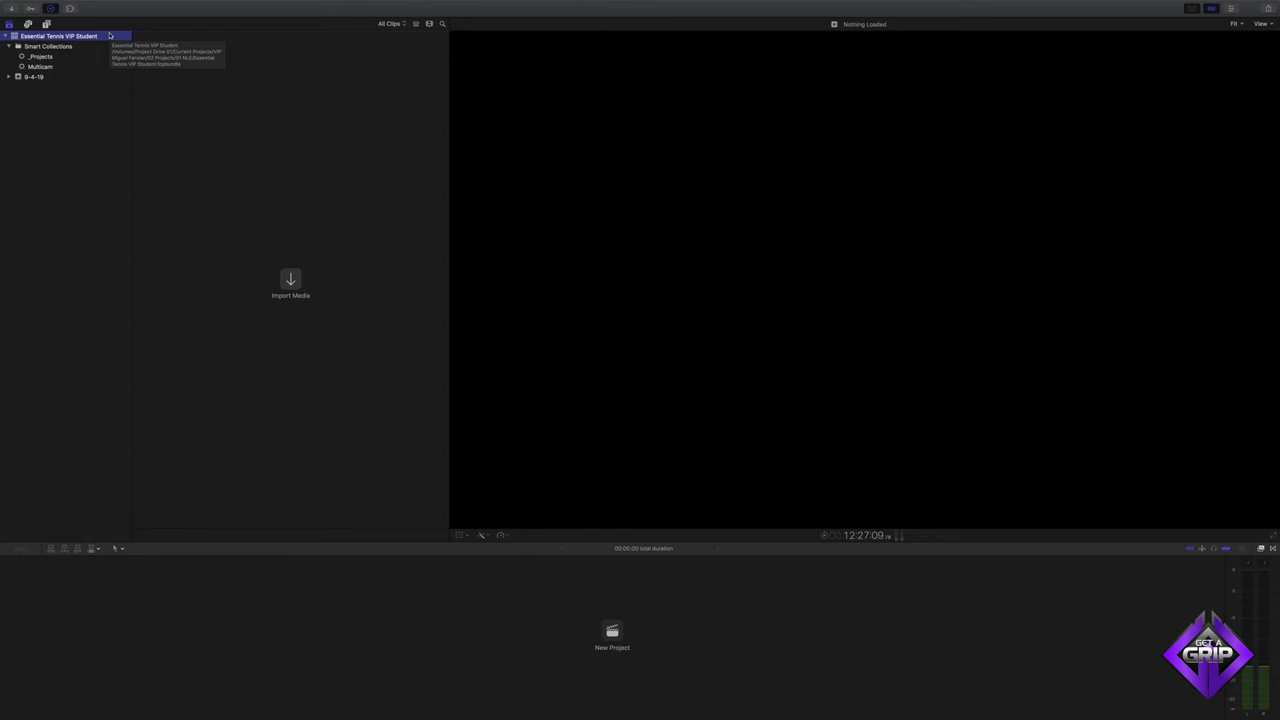
# - Switch to Final Cut Pro and rename the event in the Essential Tennis VIP Student library as Day 1
pyautogui.click(41, 78)
pyautogui.click(41, 78)
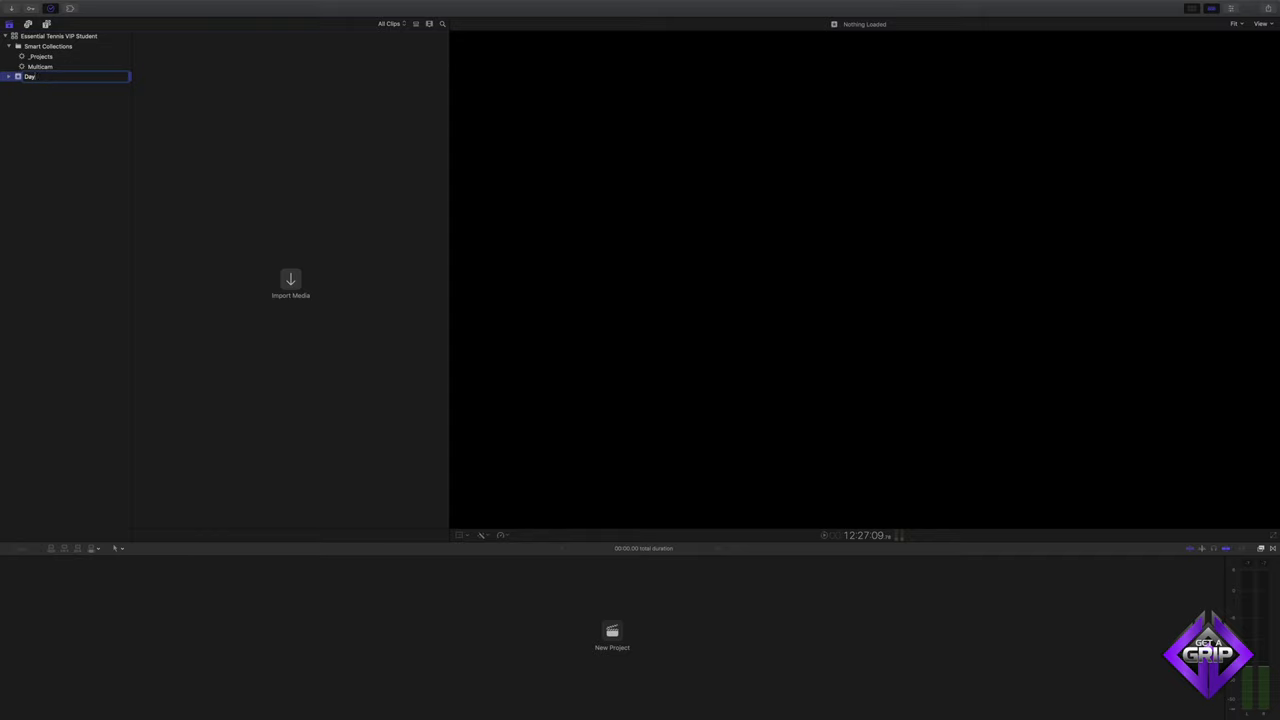
pyautogui.write('Day 1')
pyautogui.press('Return')
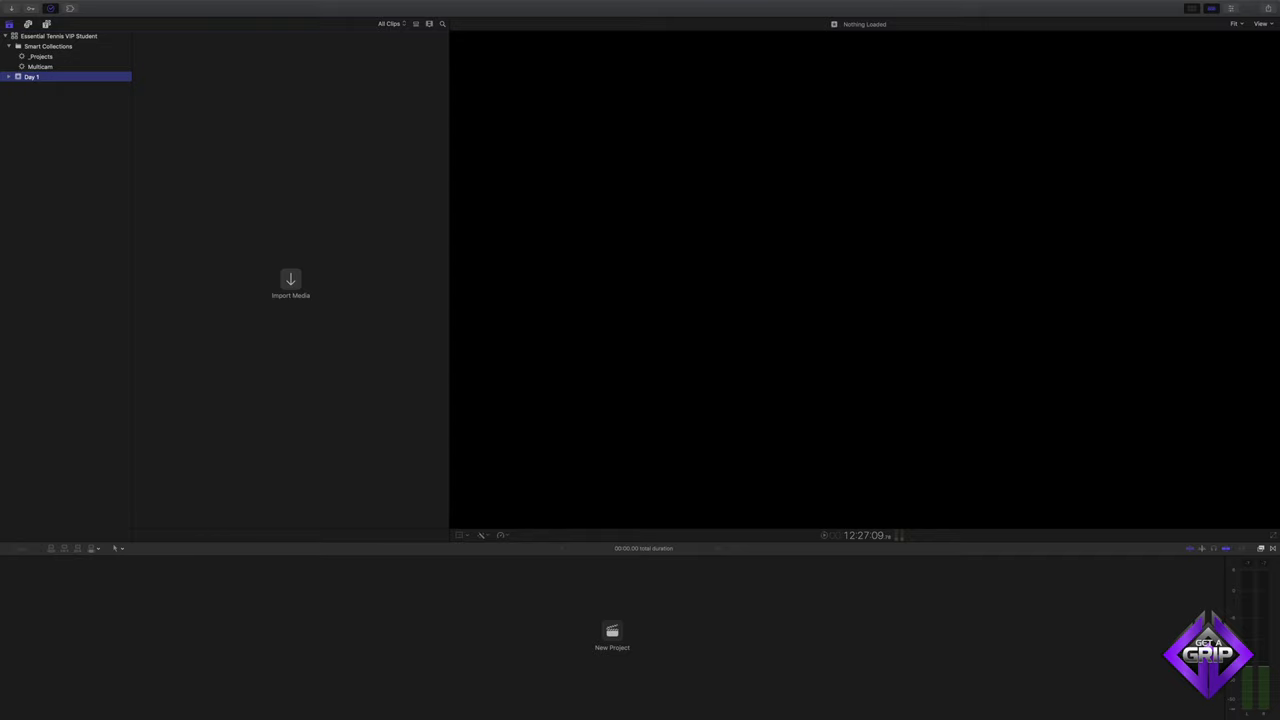
# - Import the three 2019-07-11 media folders into the Day 1 event, leaving files in place with keywords from folders, and check the background tasks
pyautogui.press('super+comma')
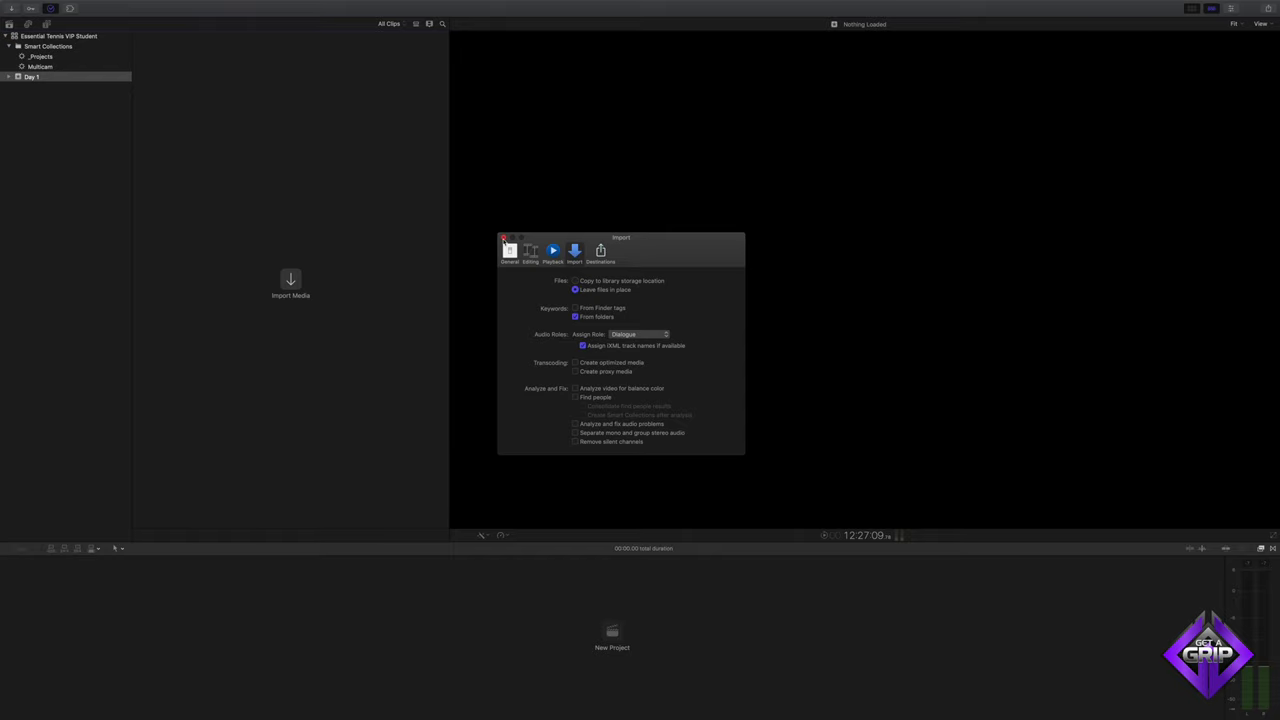
pyautogui.click(503, 238)
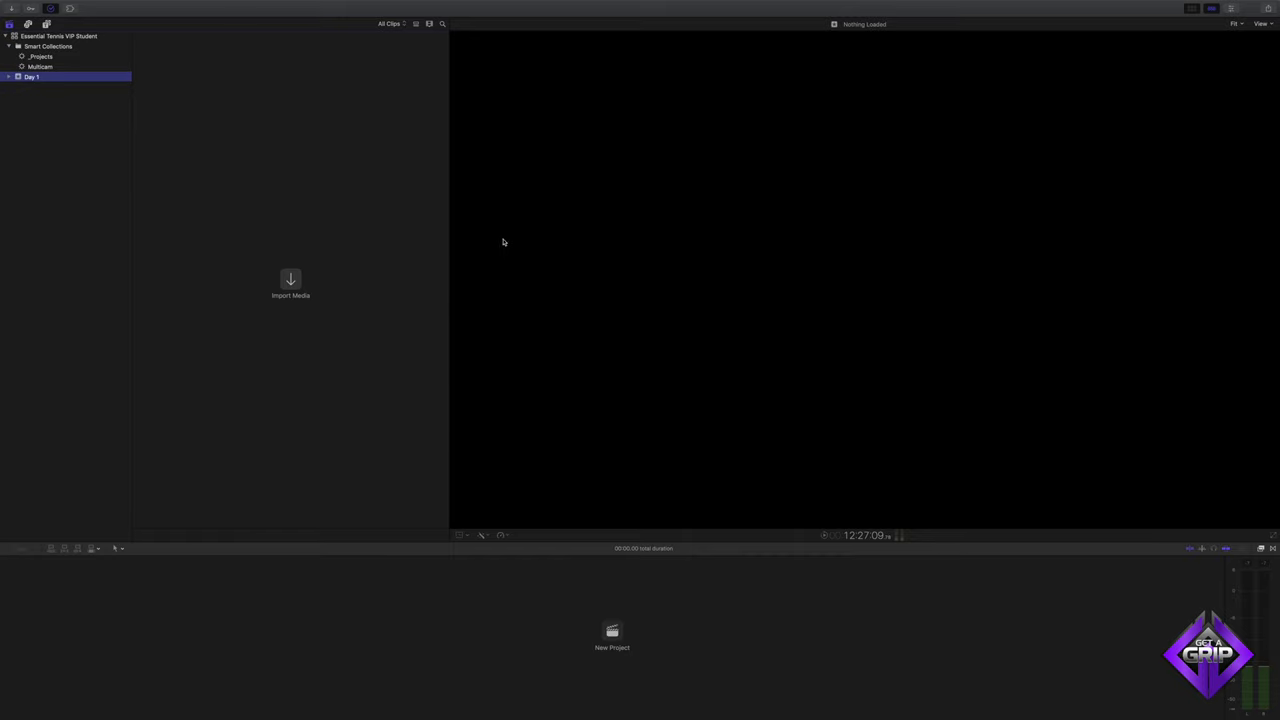
pyautogui.press('super+i')
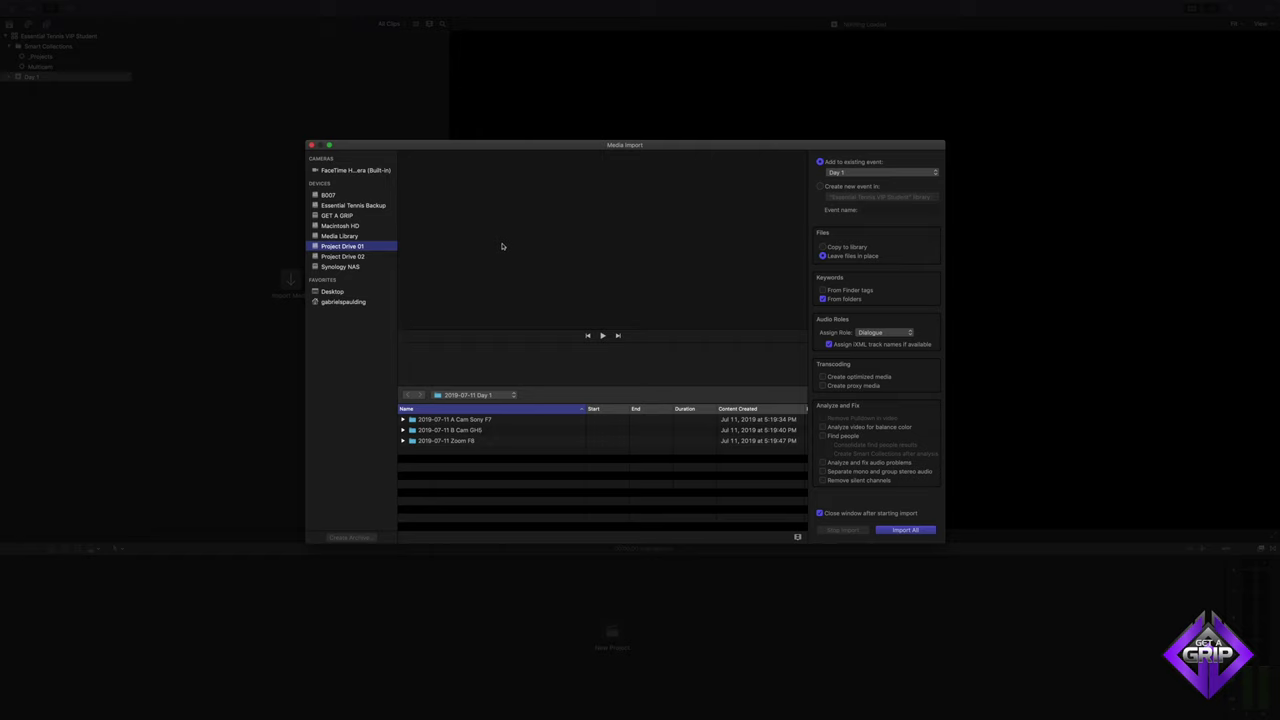
pyautogui.click(450, 455)
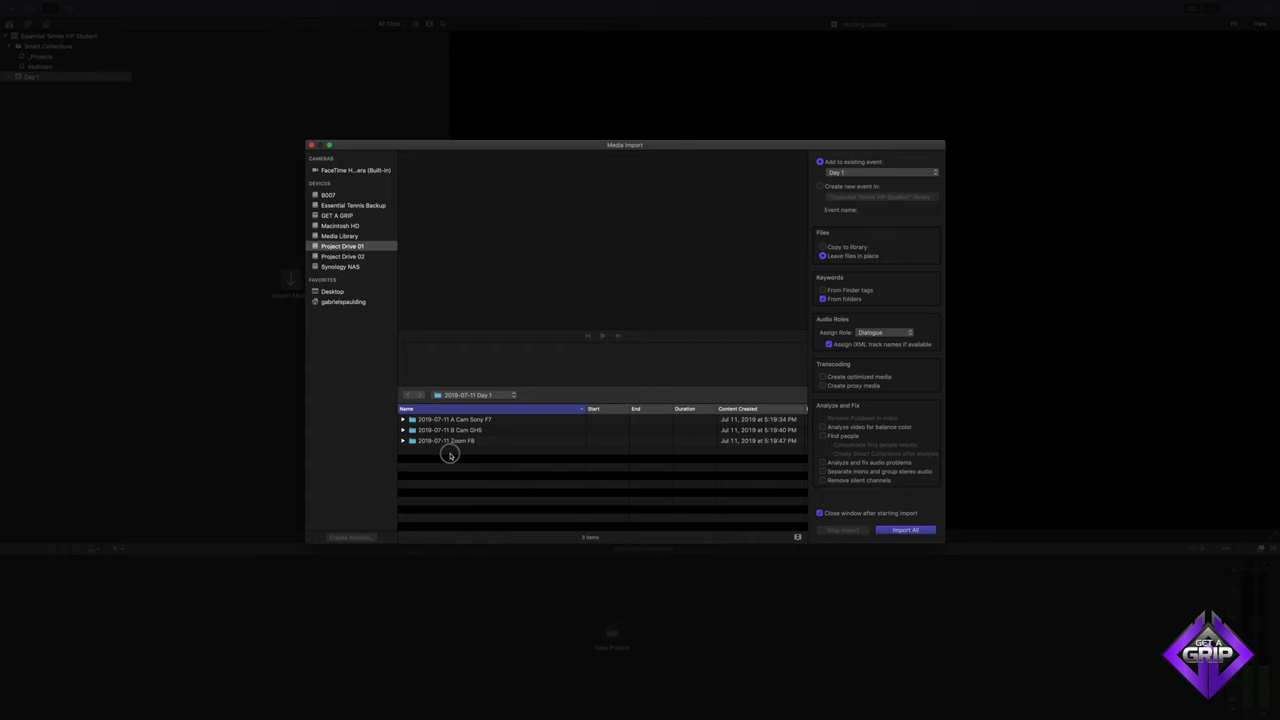
pyautogui.moveTo(447, 449); pyautogui.dragTo(455, 421)
pyautogui.click(906, 529)
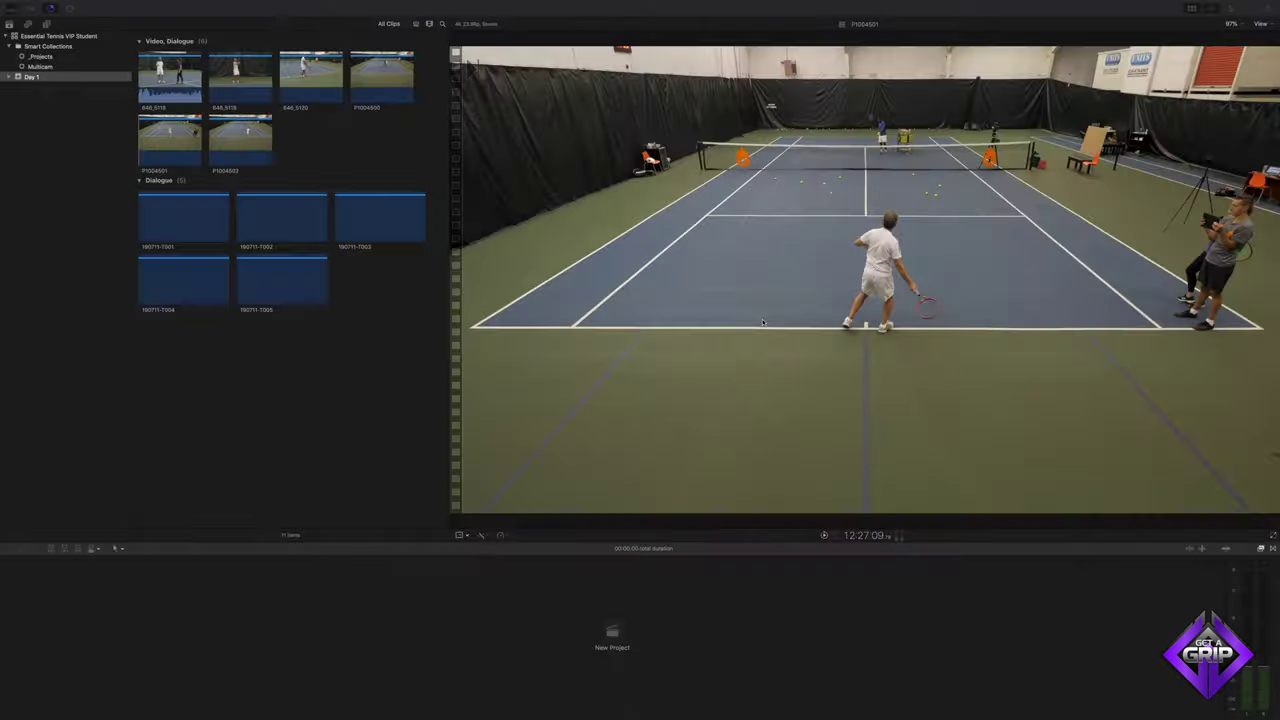
pyautogui.press('super+9')
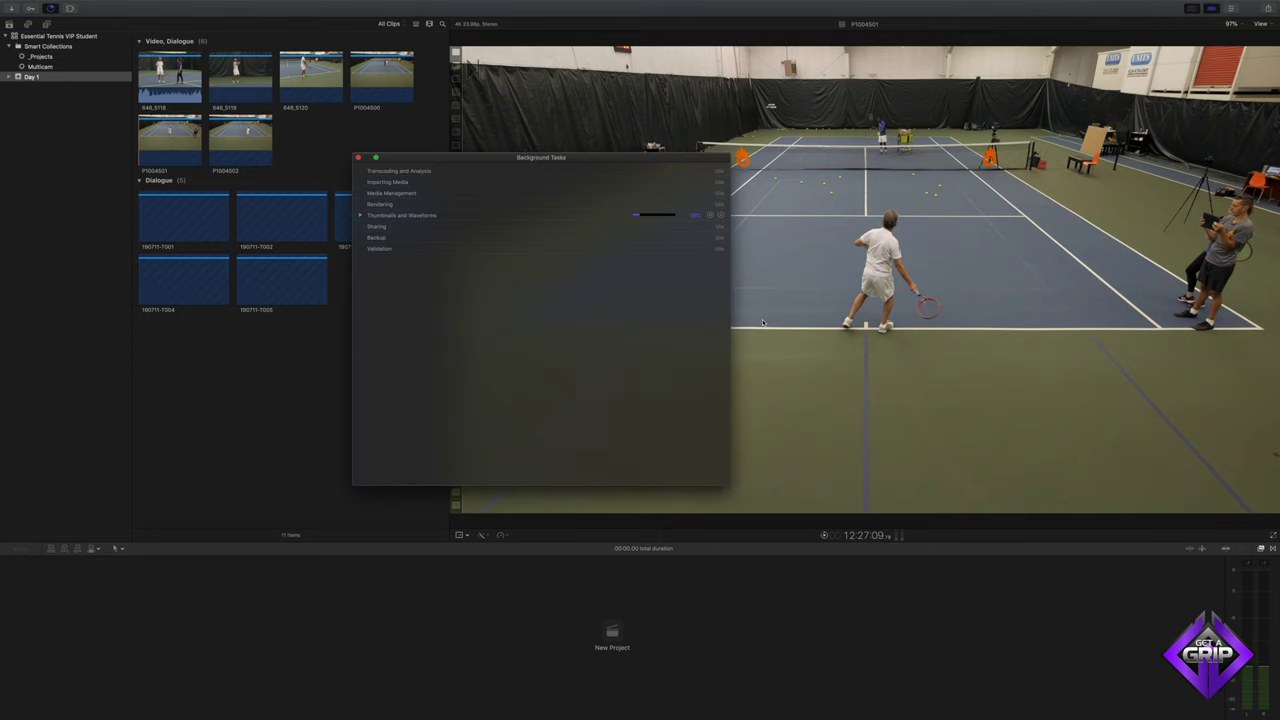
pyautogui.click(359, 216)
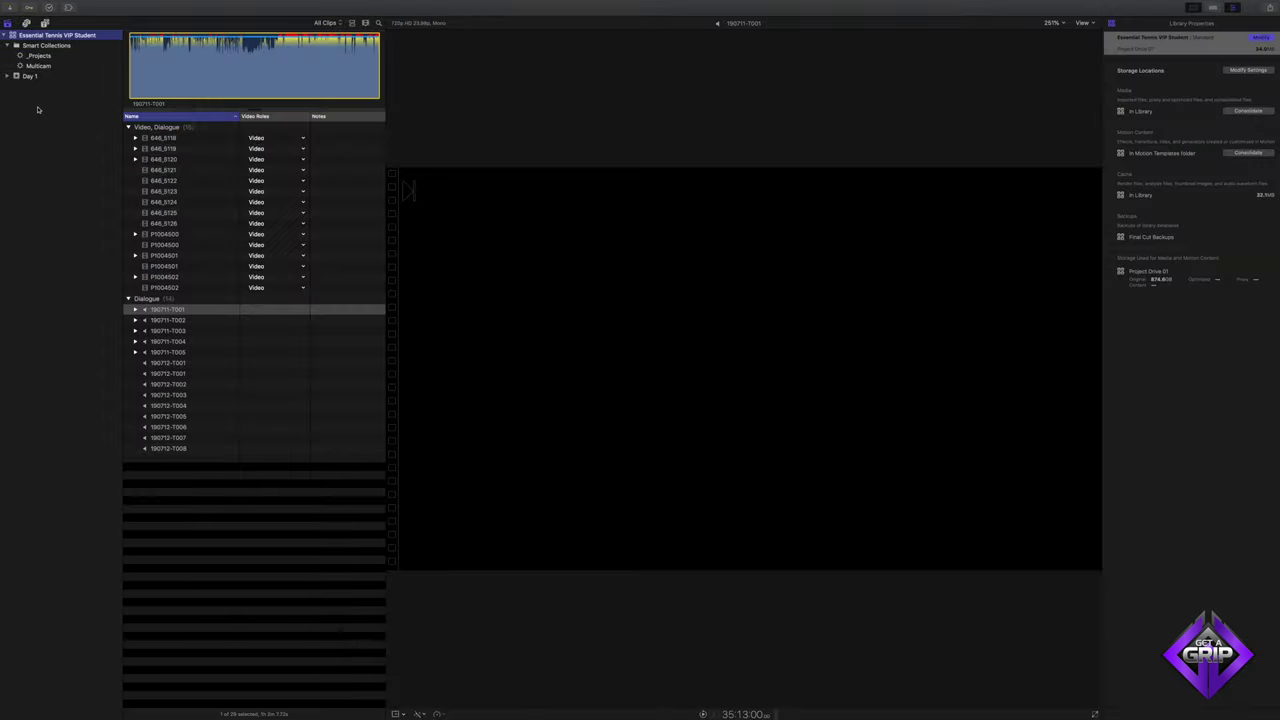
# - Expand the Day 1 event and inspect the audio channels of clip 646_5118 in the A Cam Sony F7 collection
pyautogui.click(8, 77)
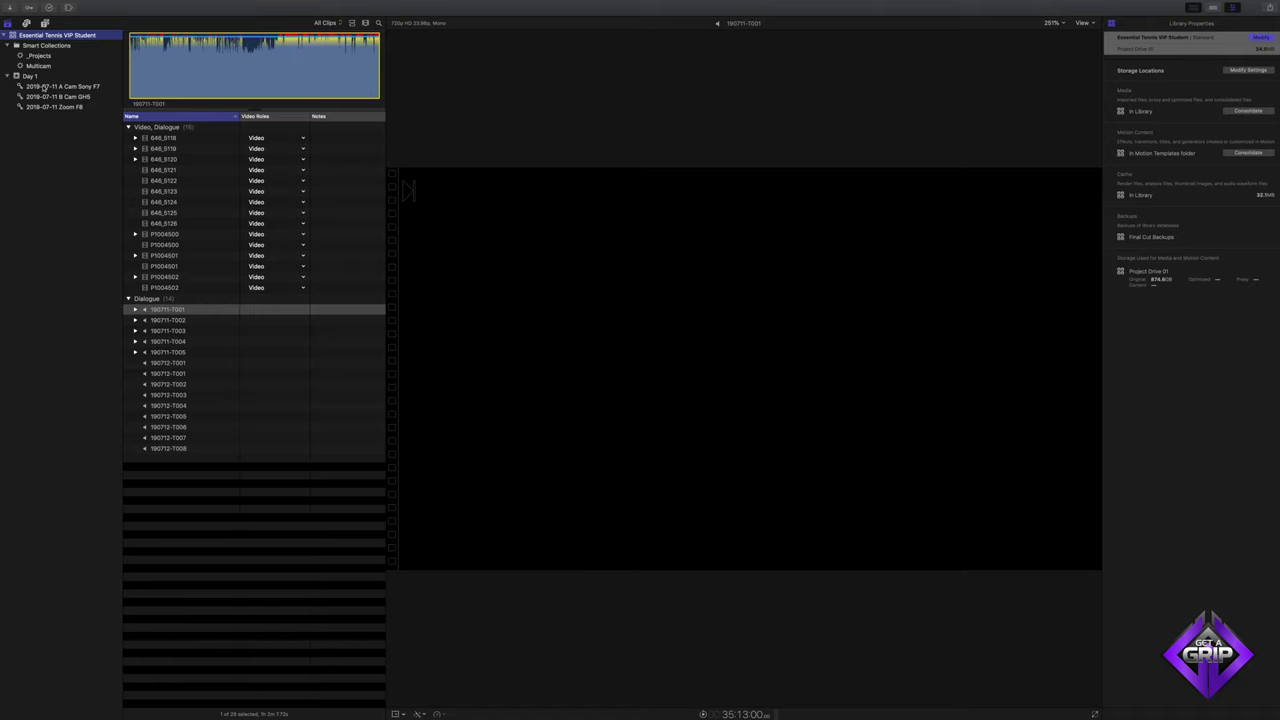
pyautogui.click(44, 88)
pyautogui.click(155, 138)
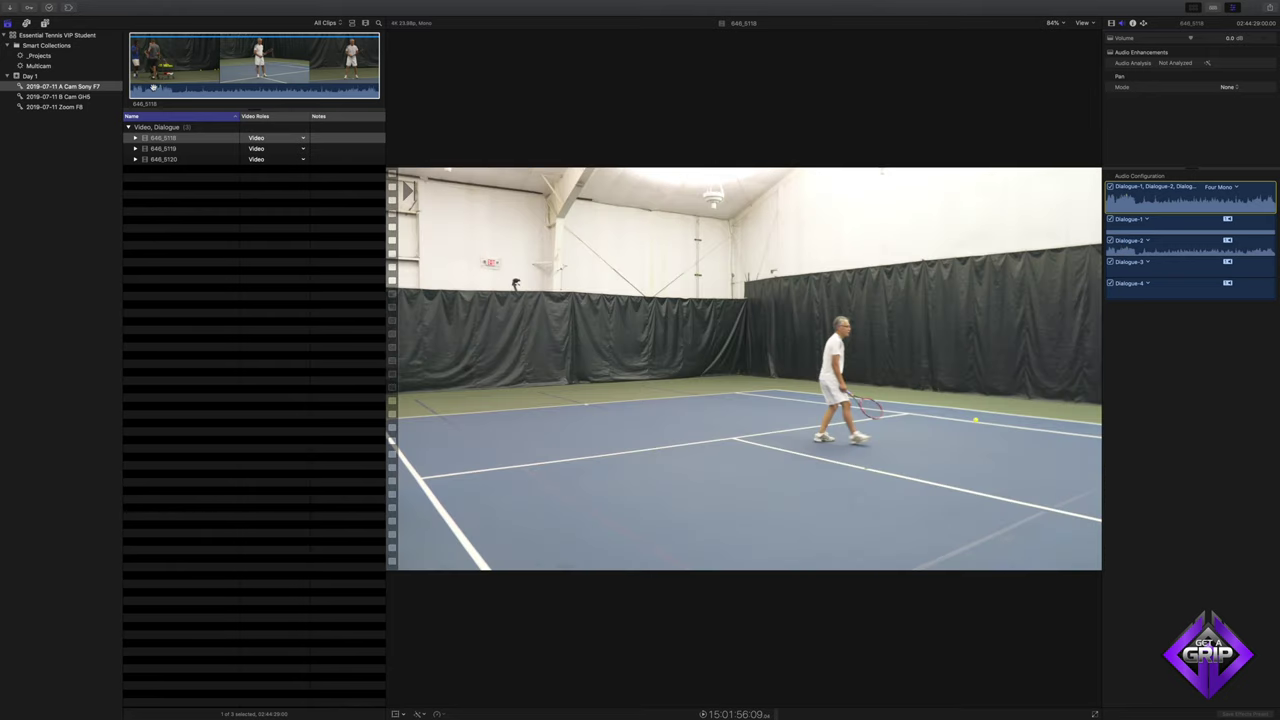
# - Set the audio configuration of clip P1004500 in the B Cam GH5 collection to Dual Mono
pyautogui.click(113, 96)
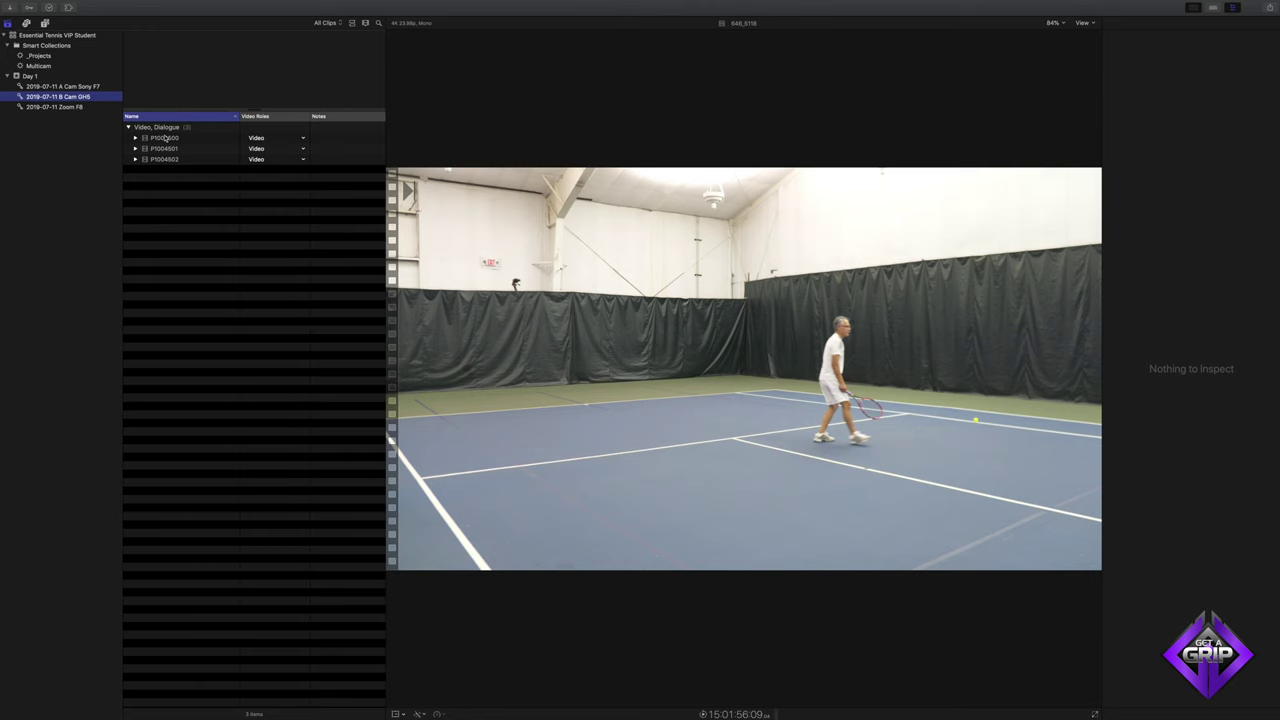
pyautogui.click(166, 138)
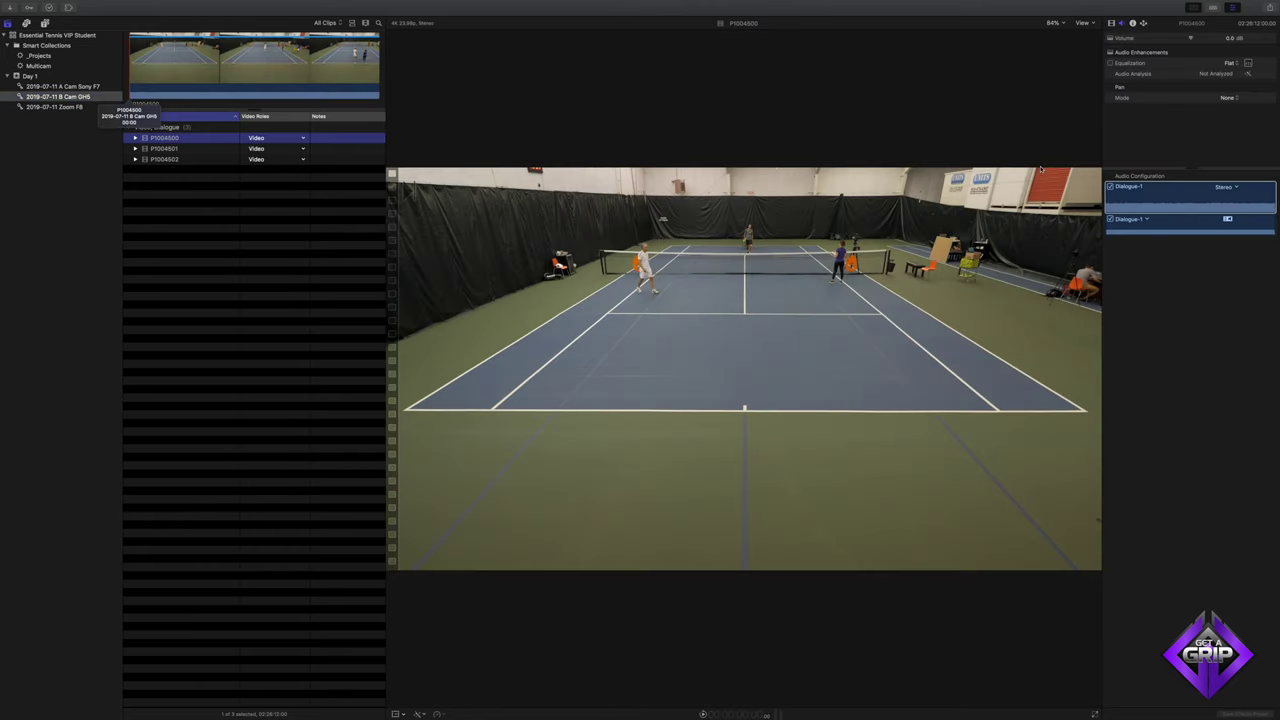
pyautogui.click(1133, 207)
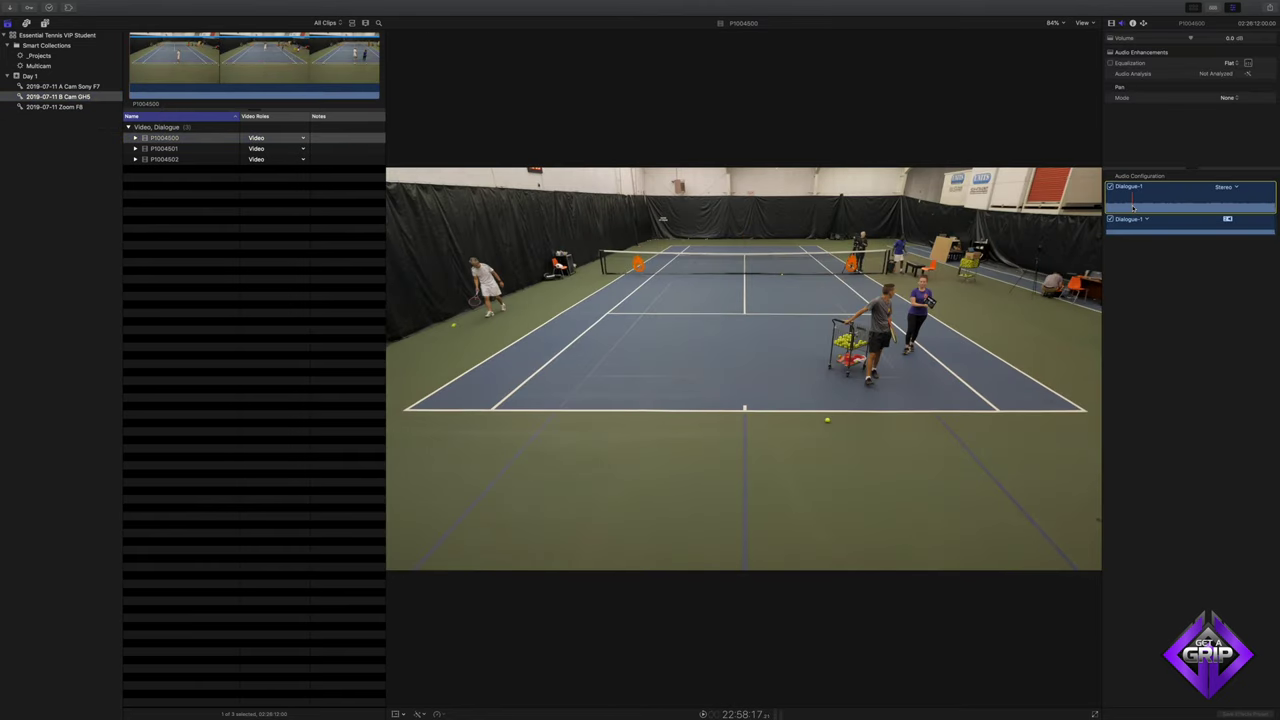
pyautogui.click(1224, 187)
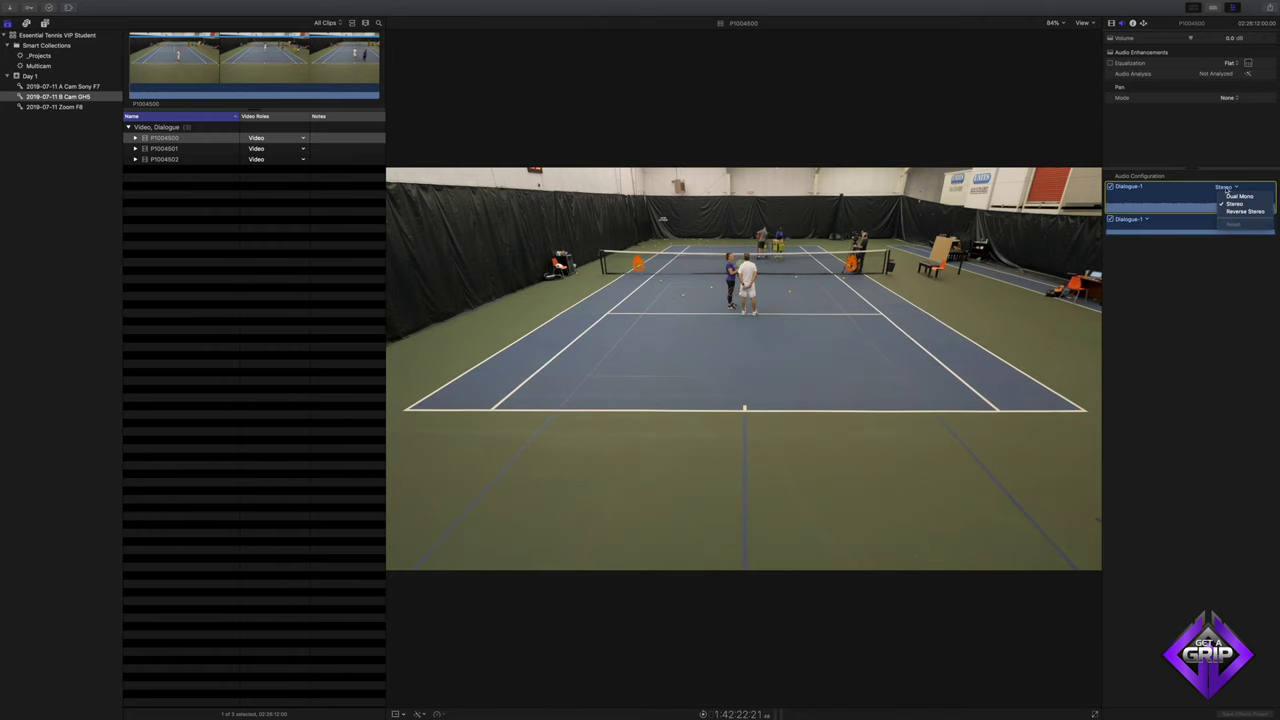
pyautogui.click(1238, 196)
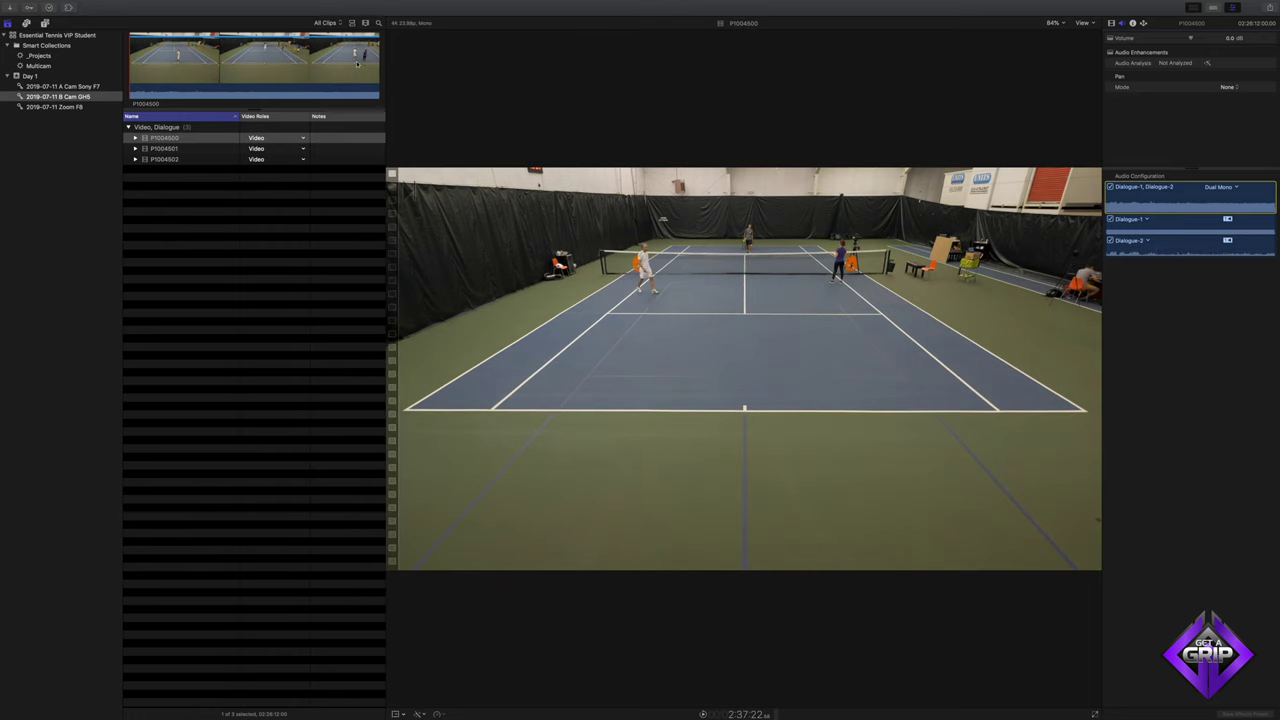
# - Inspect the audio channels of clip 190711-T001 in the Zoom F8 collection
pyautogui.moveTo(155, 87); pyautogui.dragTo(95, 107)
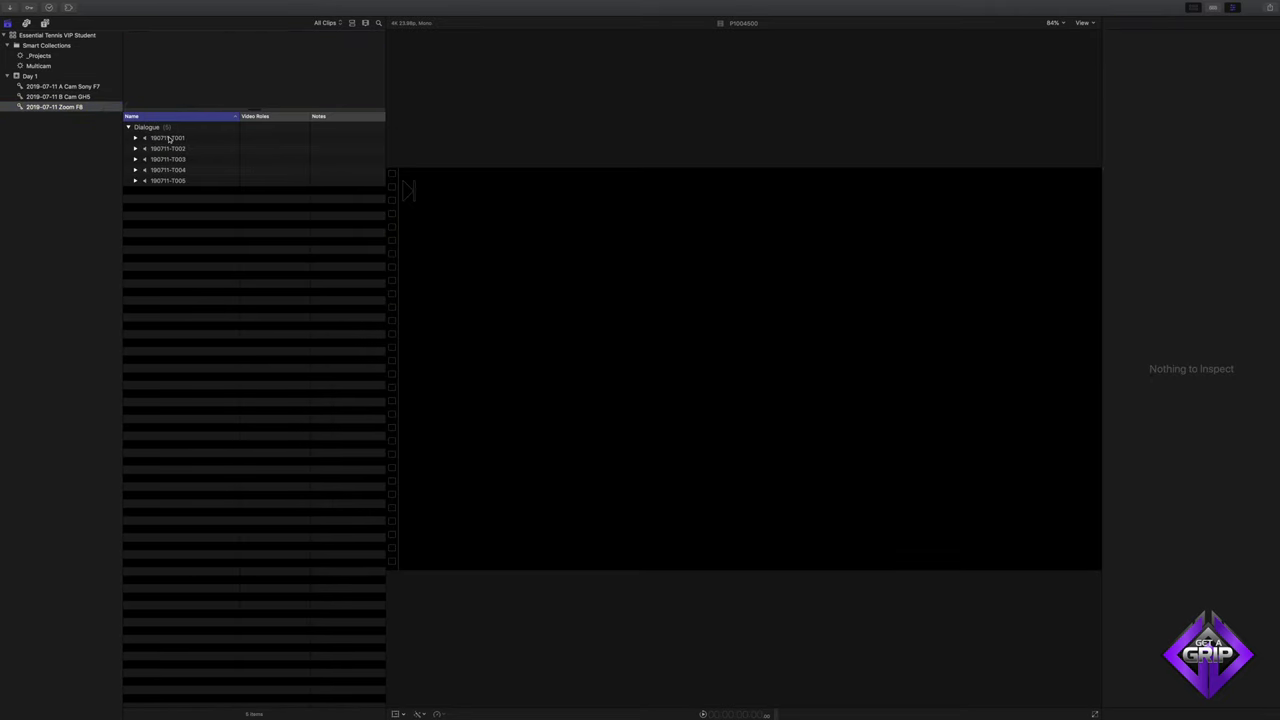
pyautogui.click(168, 138)
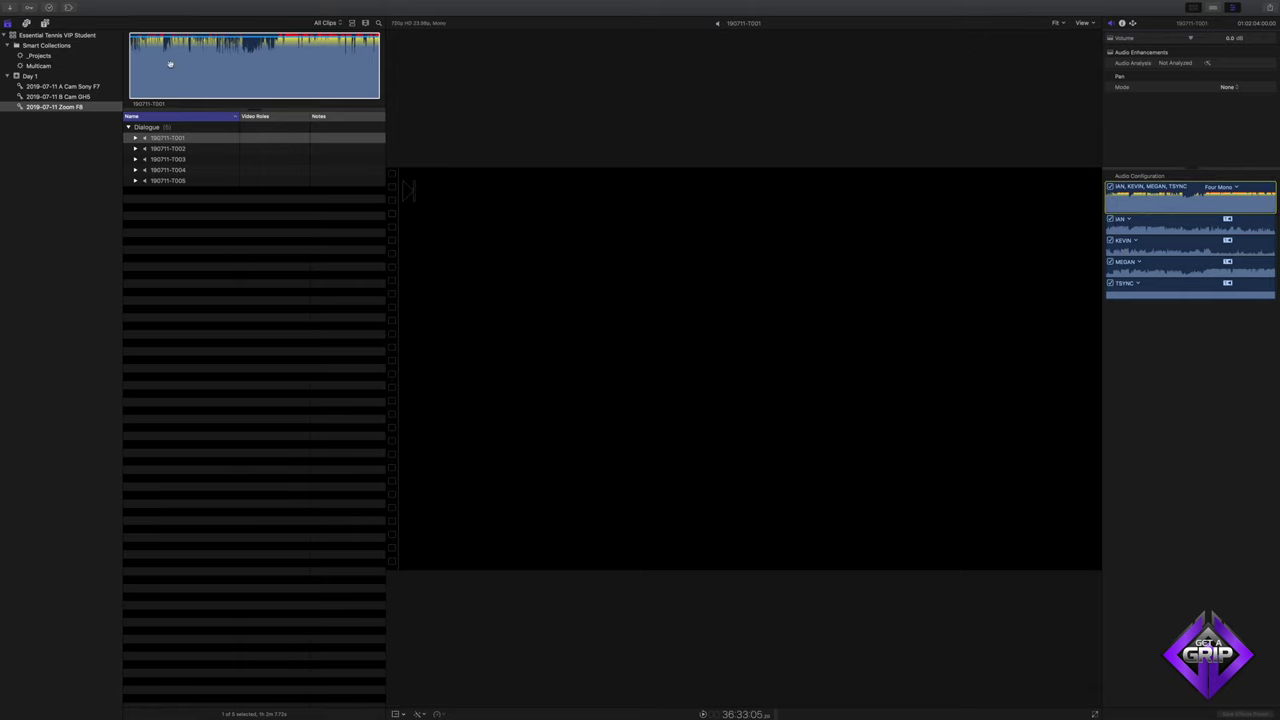
# - Assign camera angle A to all three clips in the A Cam Sony F7 collection
pyautogui.click(60, 86)
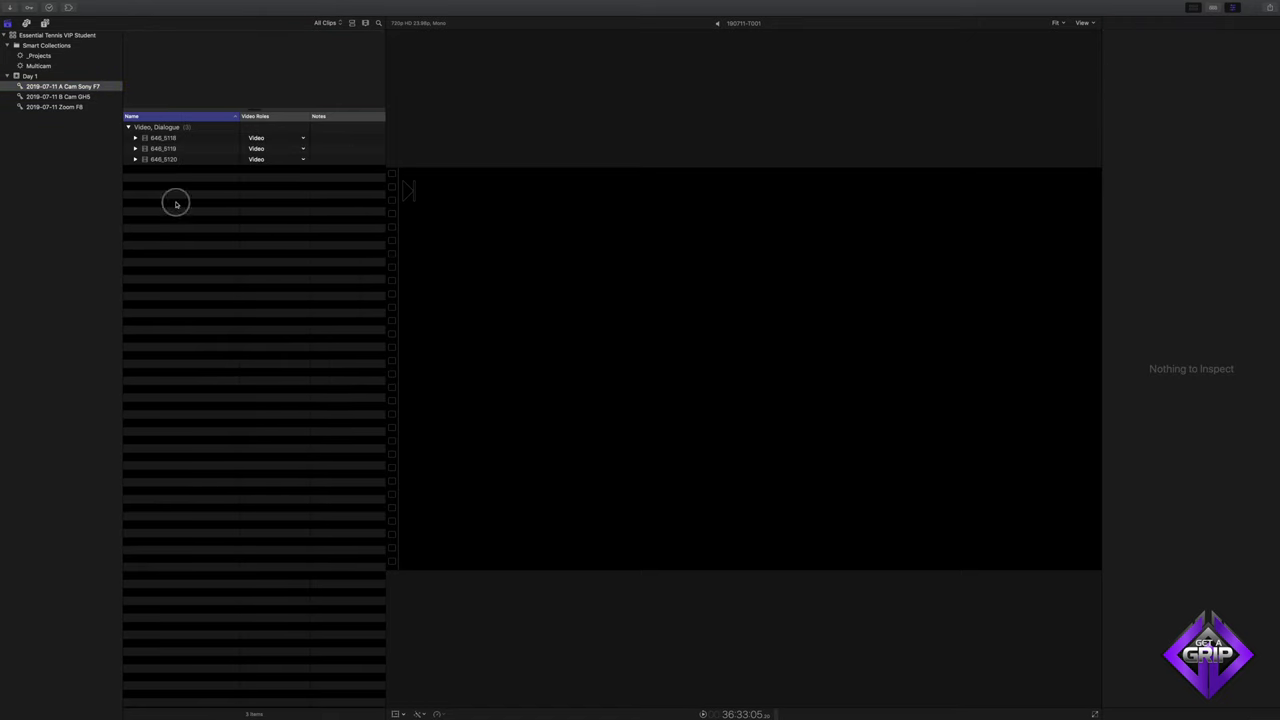
pyautogui.moveTo(174, 200); pyautogui.dragTo(186, 128)
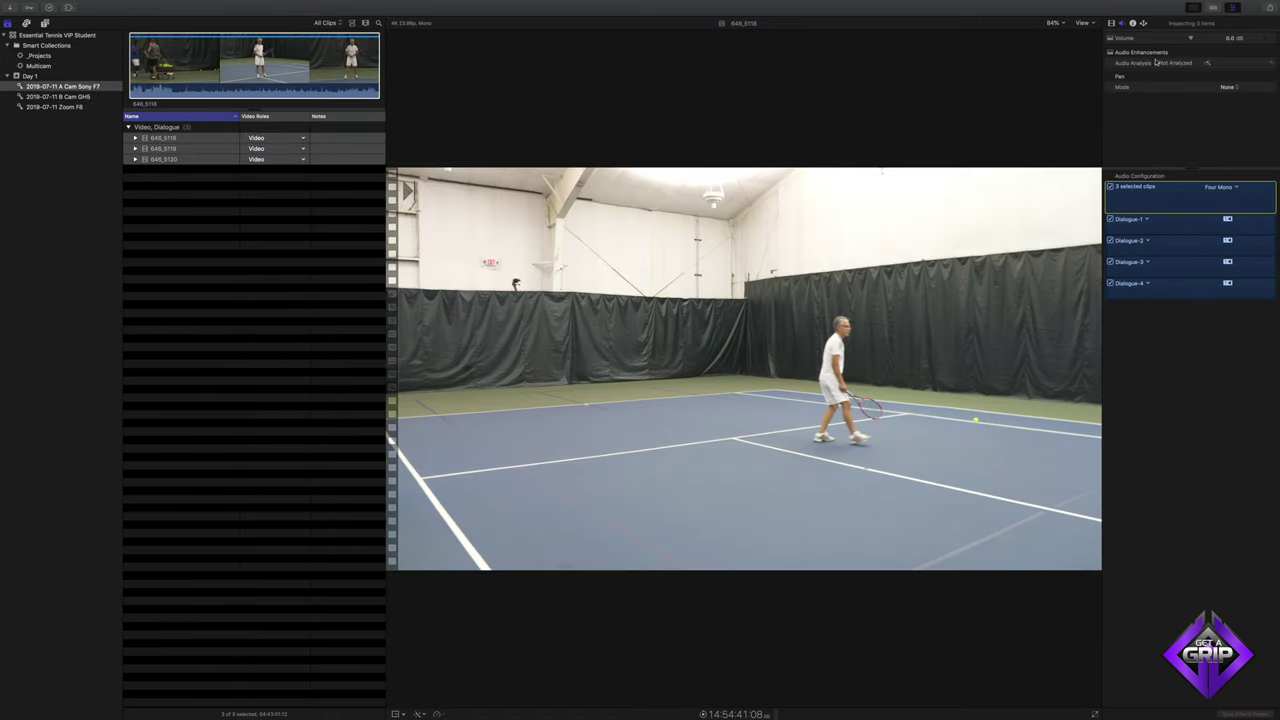
pyautogui.click(1141, 22)
pyautogui.click(1210, 199)
pyautogui.write('A')
pyautogui.click(163, 177)
# - Assign camera angle B to the three B Cam GH5 clips and camera angle C to the five Zoom F8 clips
pyautogui.click(60, 96)
pyautogui.moveTo(170, 178); pyautogui.dragTo(137, 110)
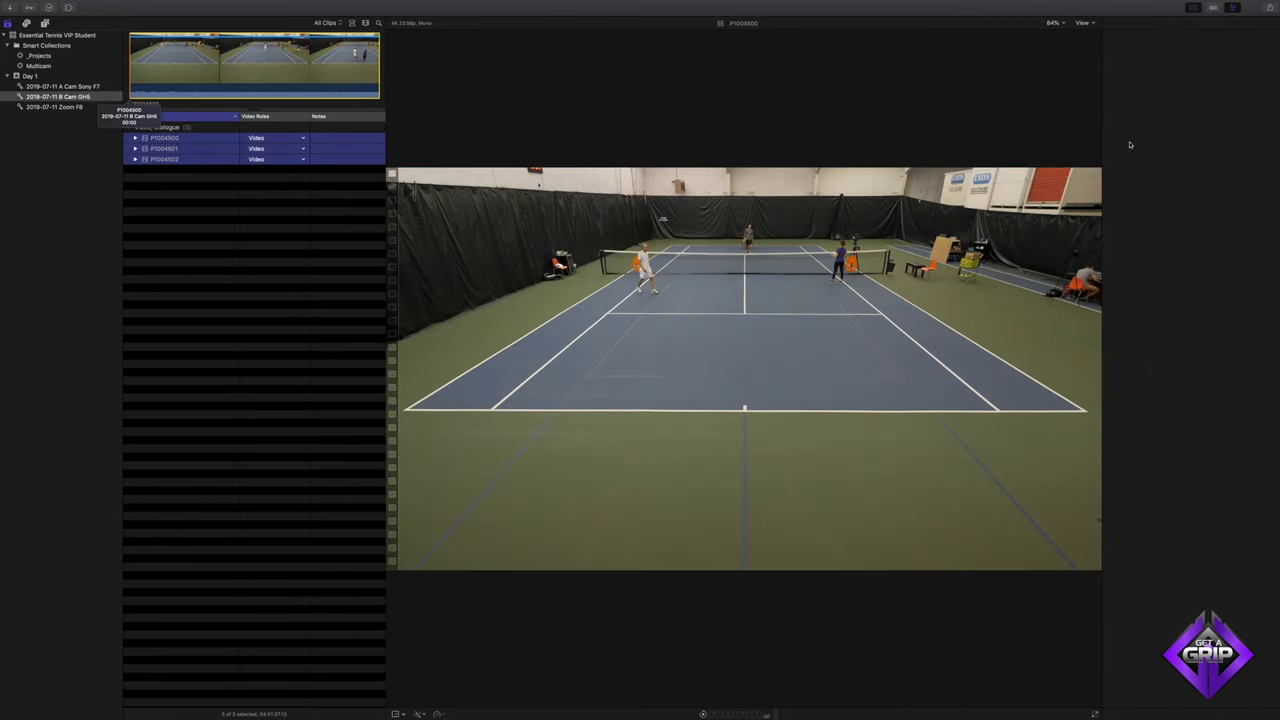
pyautogui.click(55, 106)
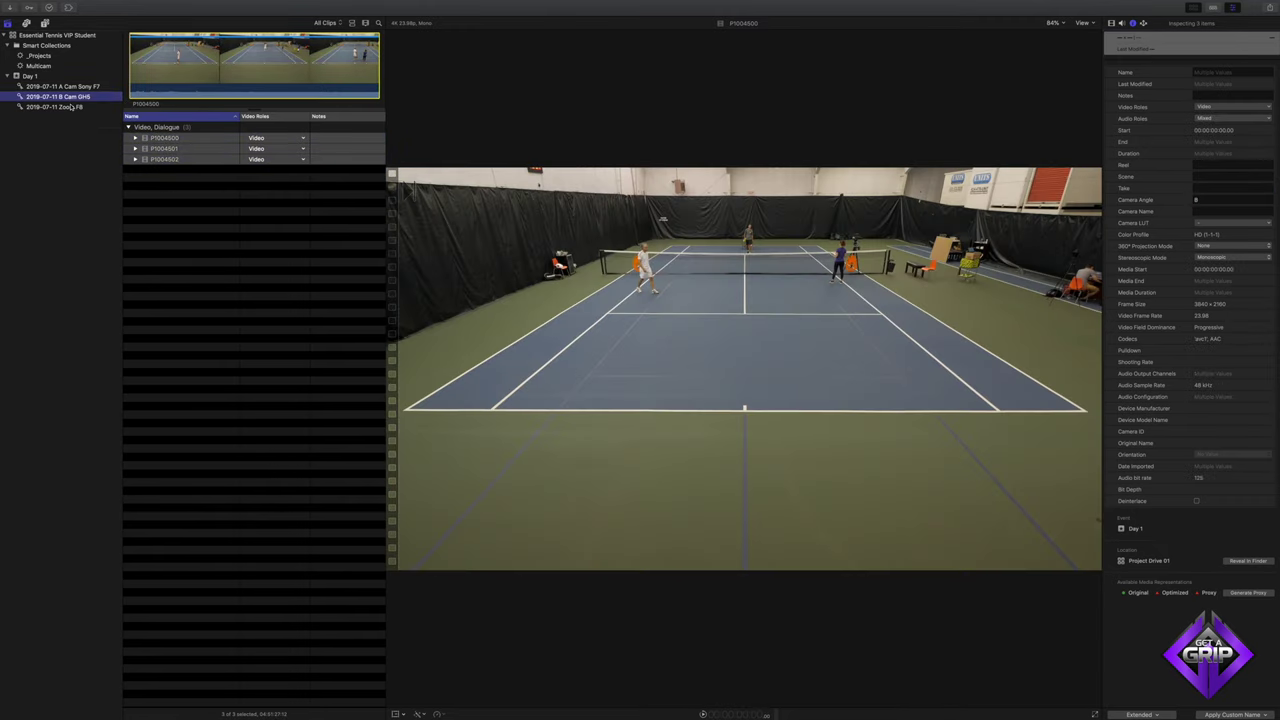
pyautogui.click(167, 205)
pyautogui.press('super+a')
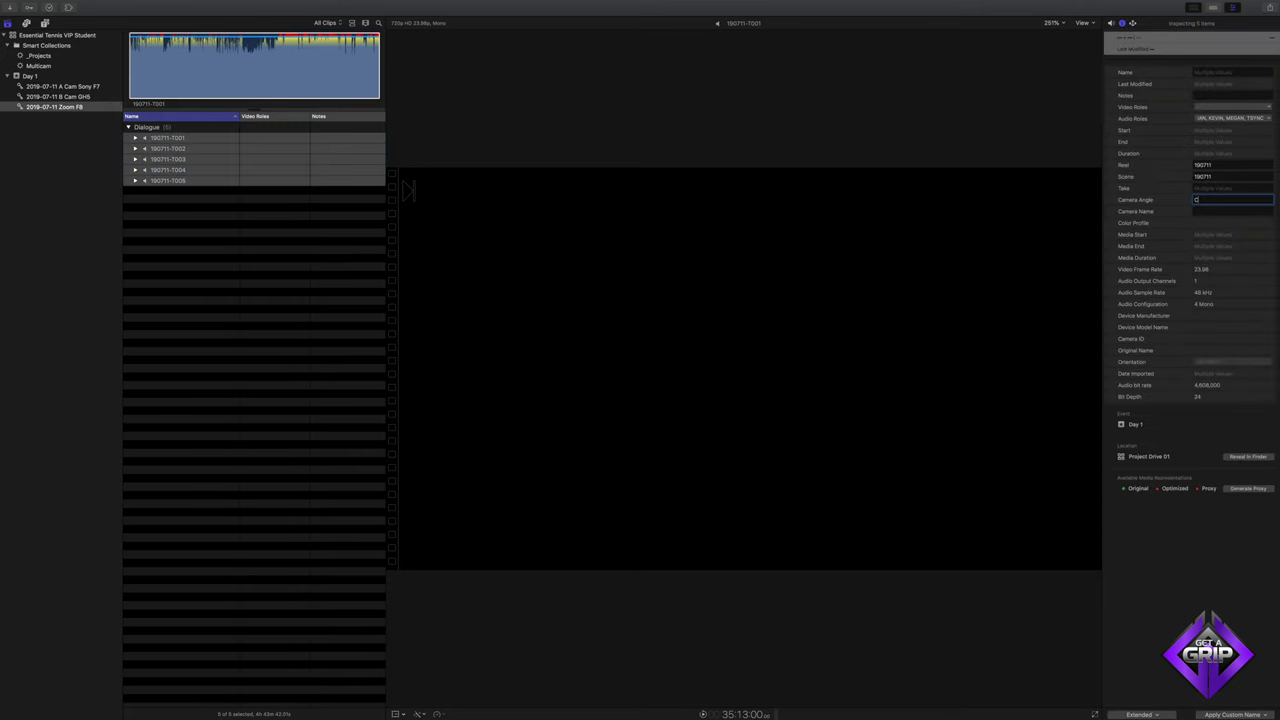
# - Select all clips across the three Day 1 keyword collections and open the settings for a new multicam clip
pyautogui.keyDown('shift'); pyautogui.click(58, 88); pyautogui.keyUp('shift')
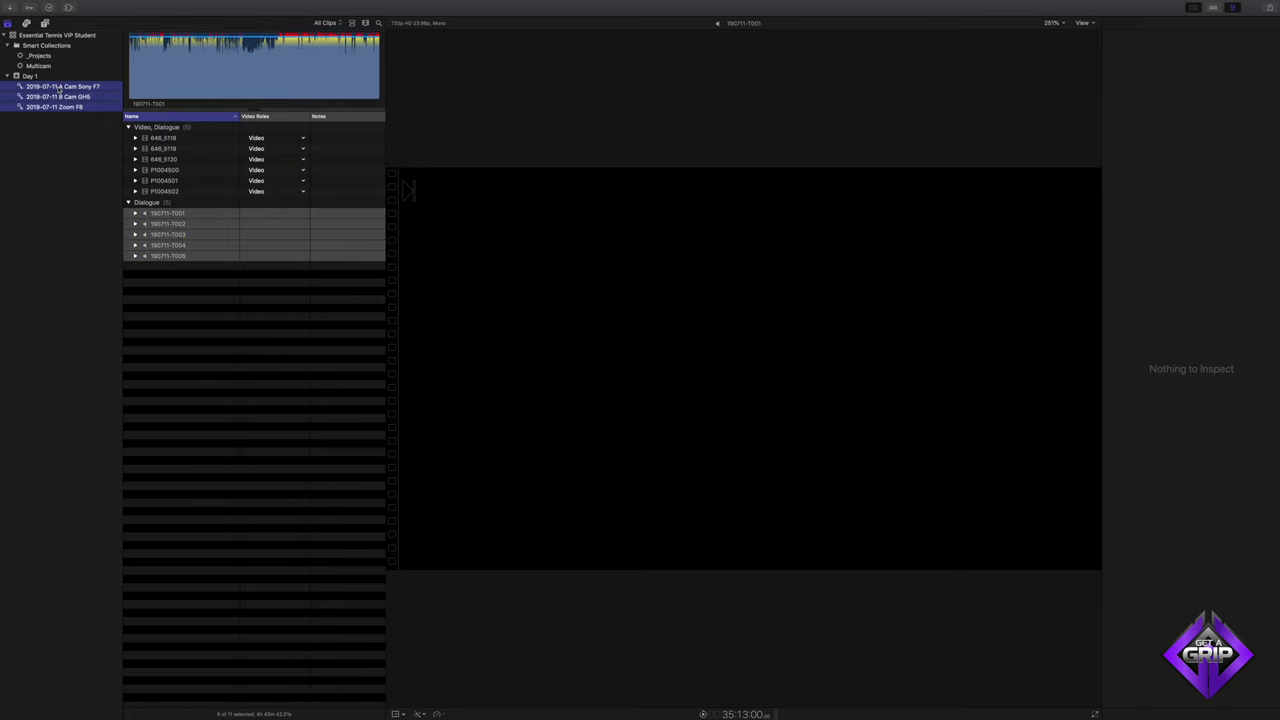
pyautogui.click(157, 303)
pyautogui.press('super+a')
pyautogui.rightClick(172, 136)
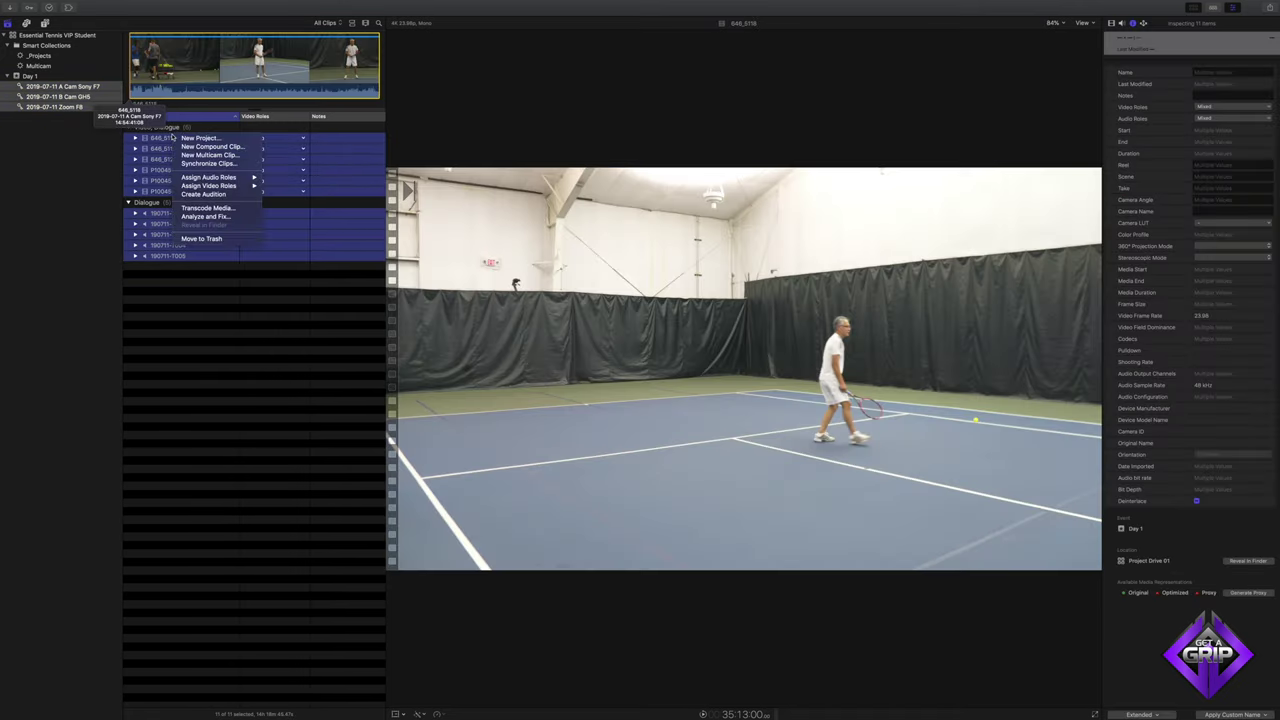
pyautogui.click(197, 153)
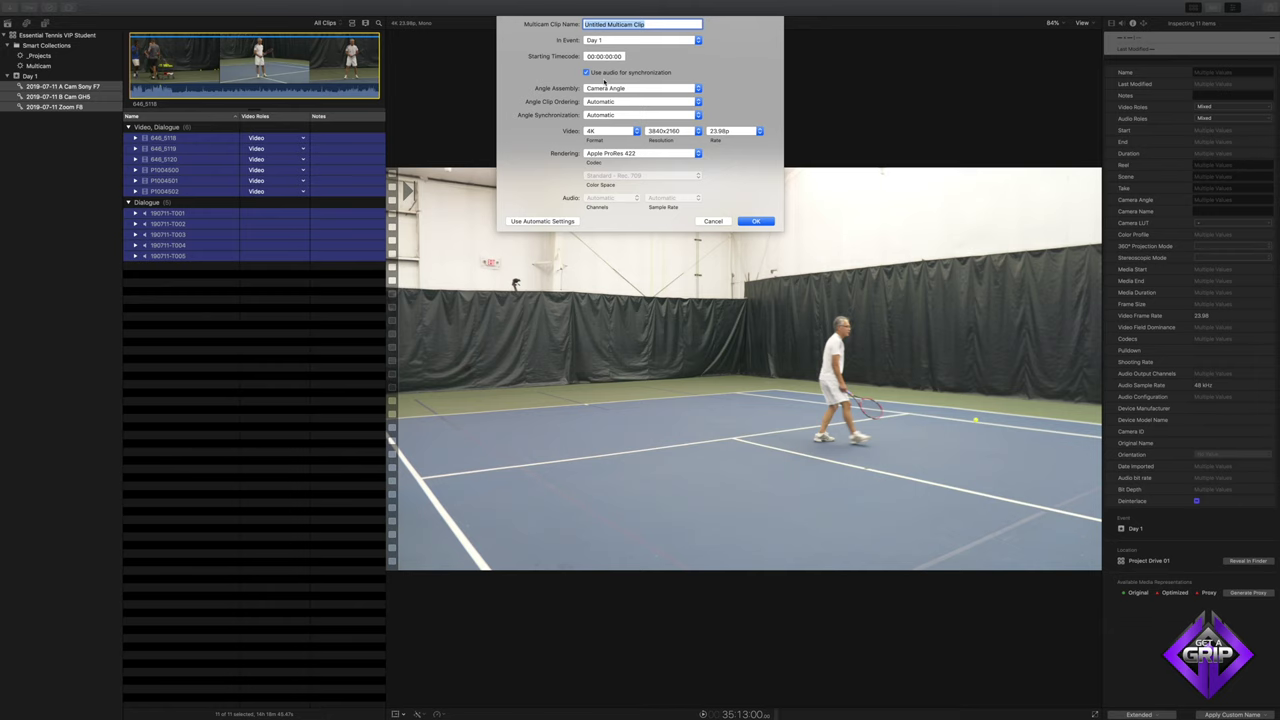
# - Try Automatic angle assembly for the multicam clip, review the clip ordering and synchronization options, and cancel the settings
pyautogui.click(604, 88)
pyautogui.click(604, 81)
pyautogui.click(607, 101)
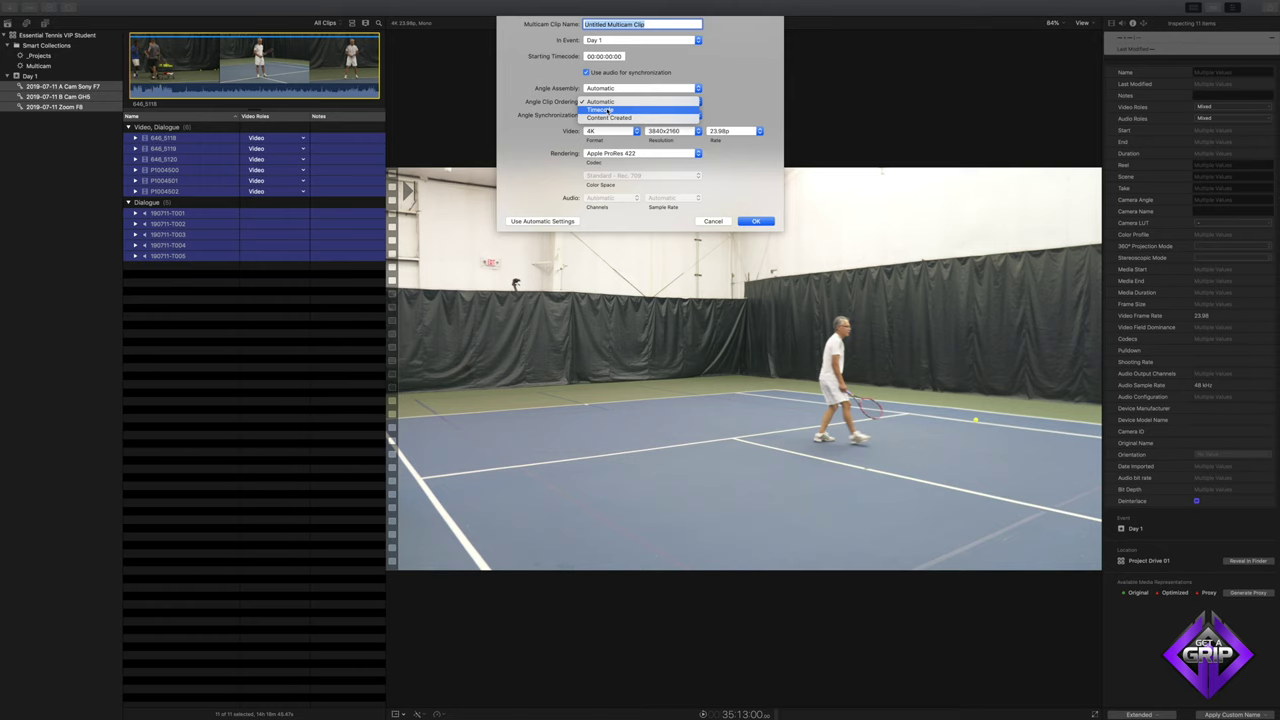
pyautogui.click(579, 113)
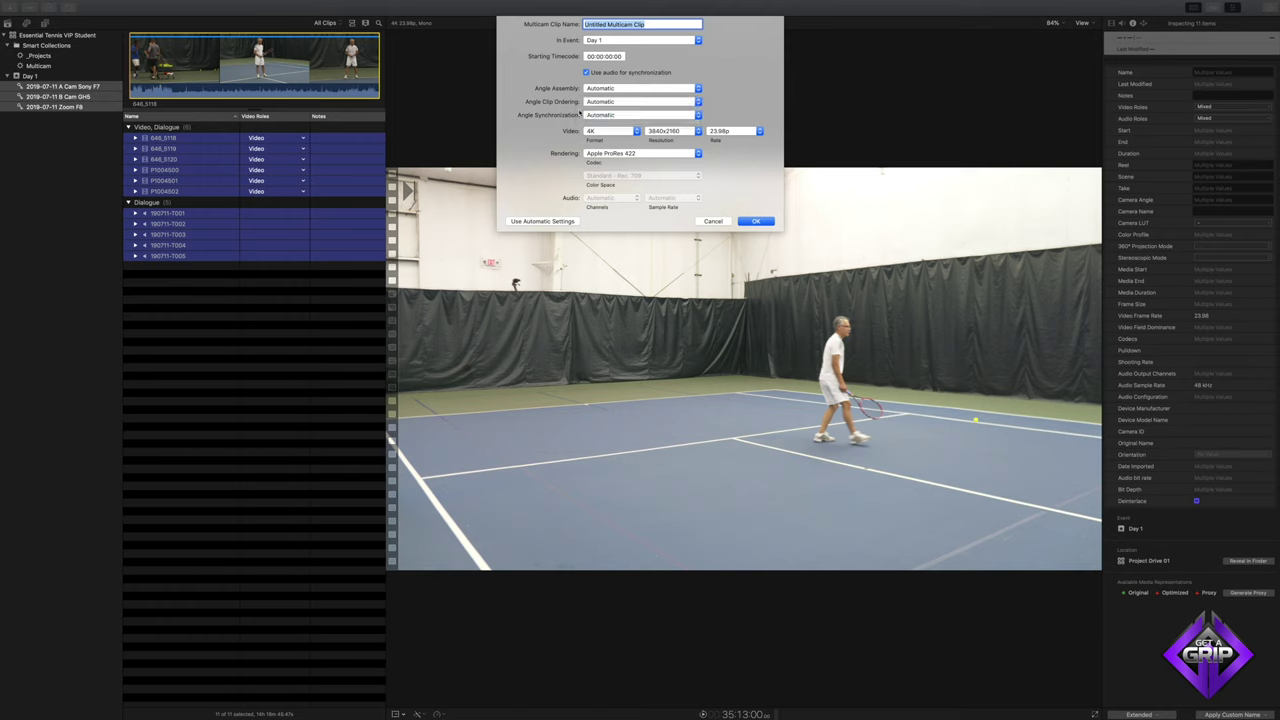
pyautogui.click(605, 116)
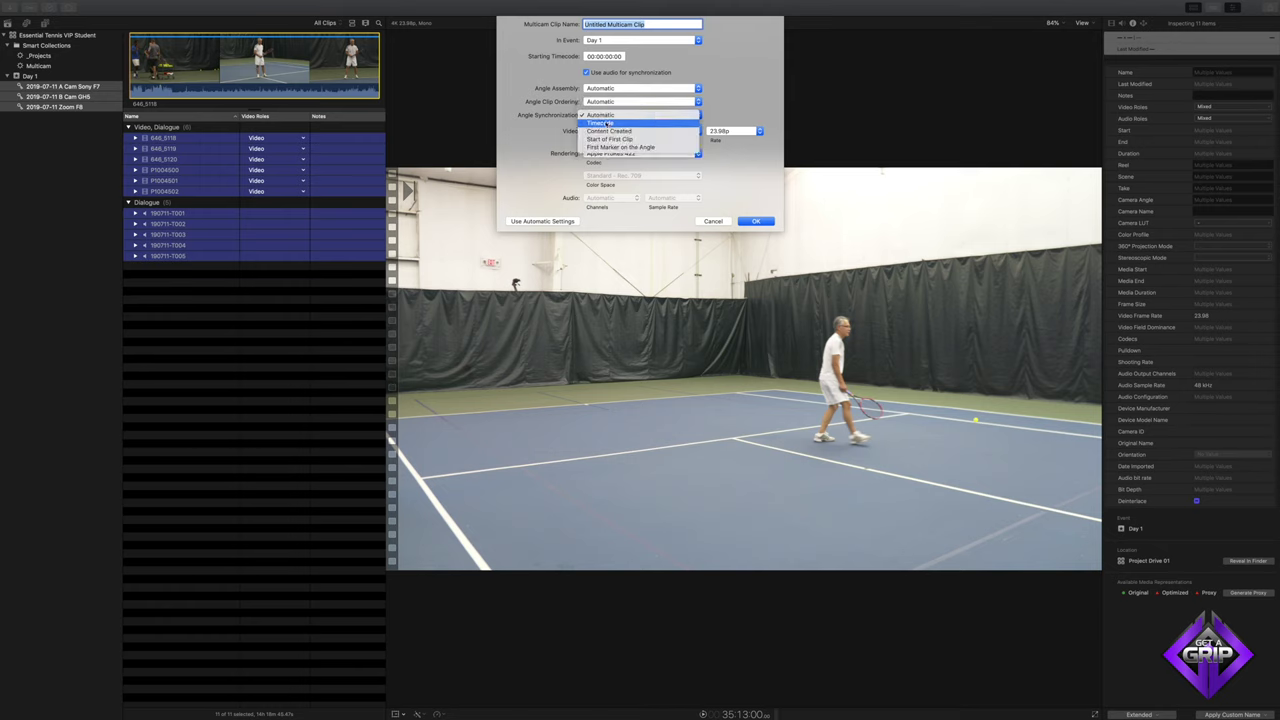
pyautogui.click(563, 112)
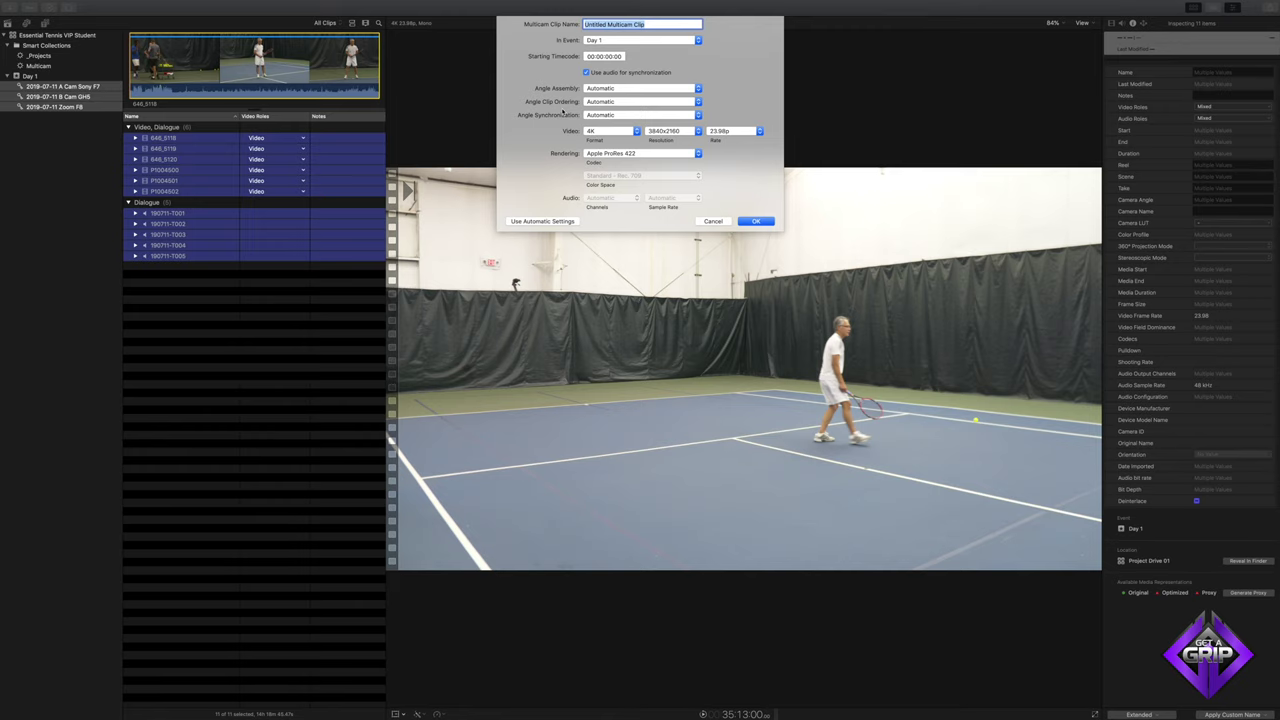
pyautogui.press('Escape')
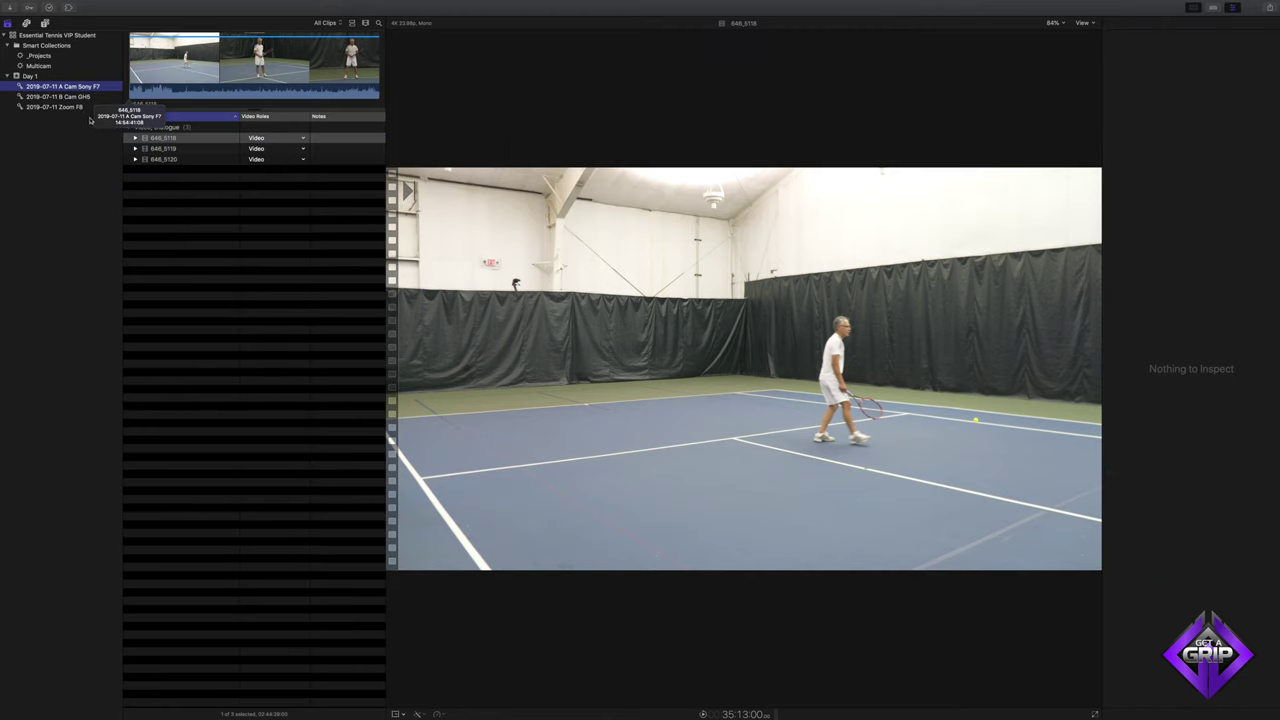
# - Select all clips across the three Day 1 keyword collections in Final Cut Pro and delete them from the event
pyautogui.moveTo(171, 280); pyautogui.dragTo(180, 124)
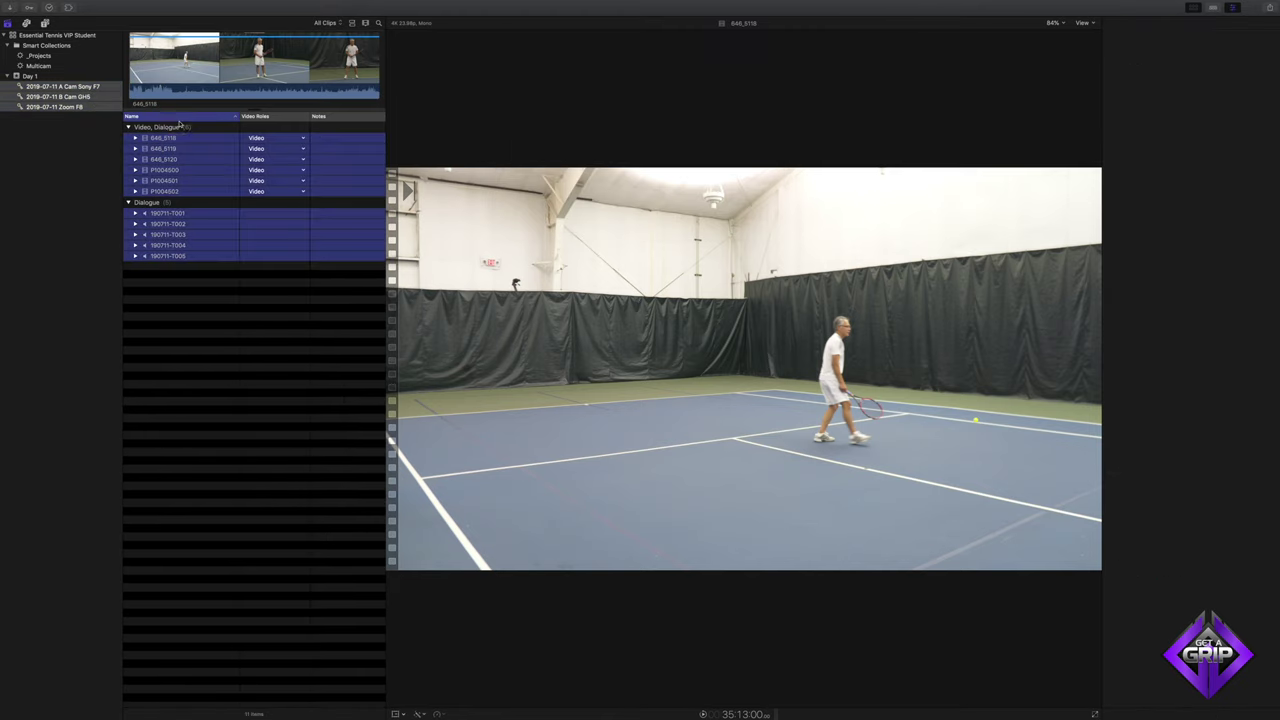
pyautogui.press('super+BackSpace')
pyautogui.press('Return')
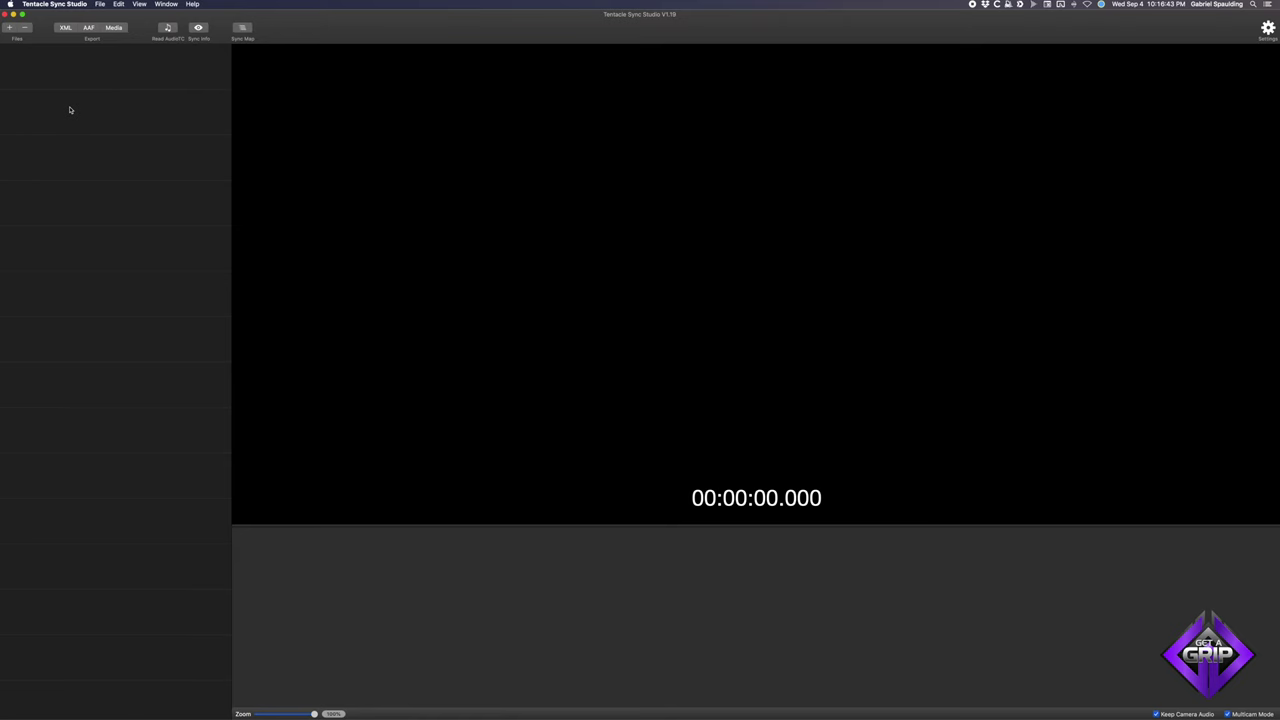
# - Review the settings in Tentacle Sync Studio and add the three Day 1 media folders, A Cam, B Cam and Zoom F8, from Finder
pyautogui.press('super+comma')
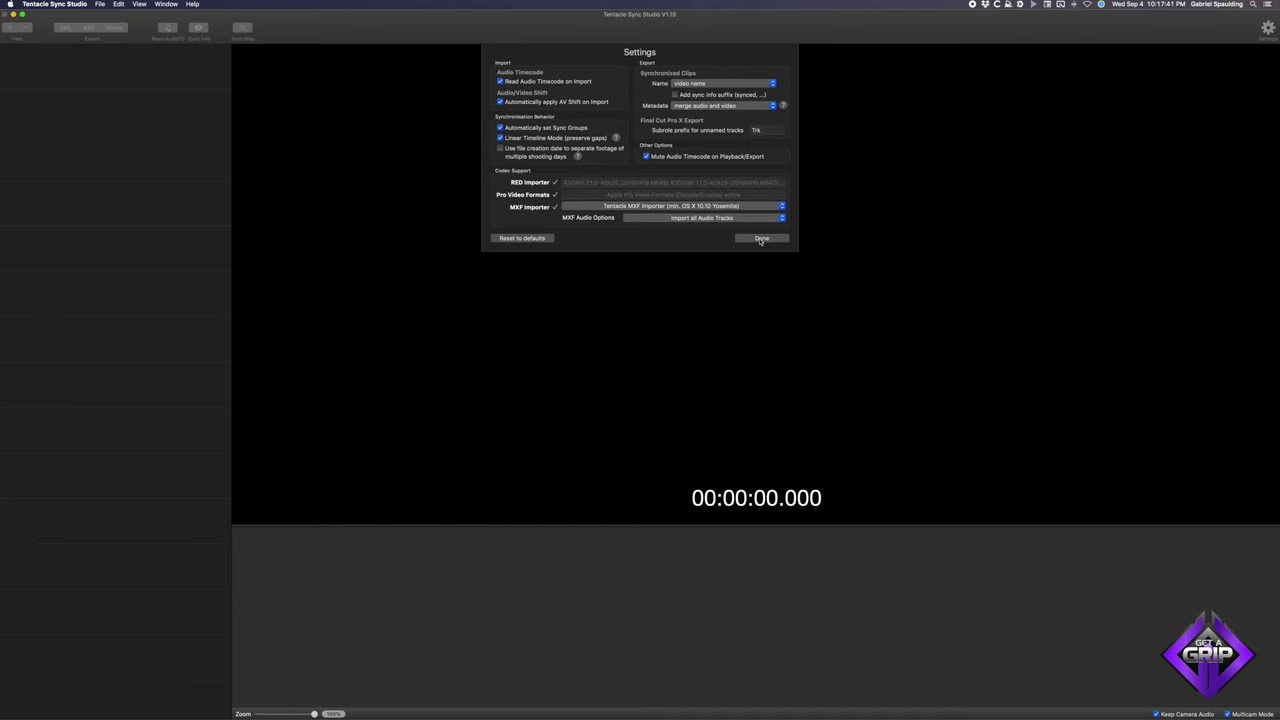
pyautogui.click(761, 239)
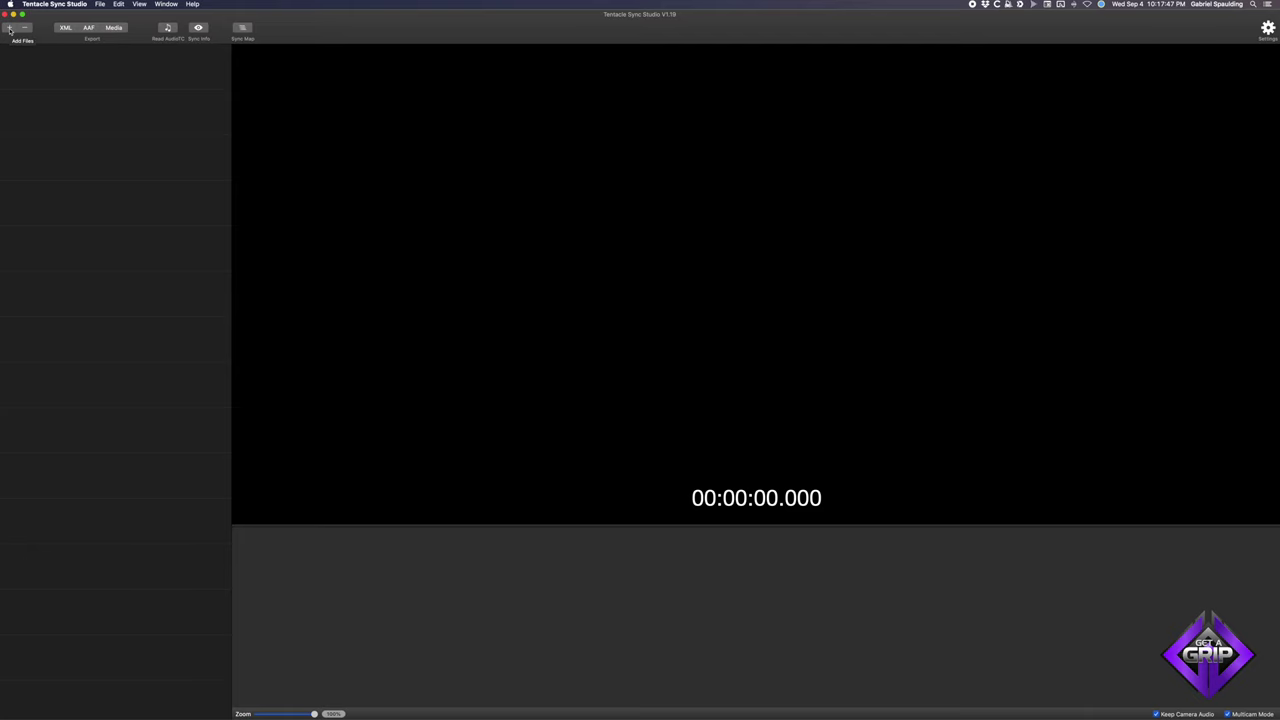
pyautogui.press('super+Tab')
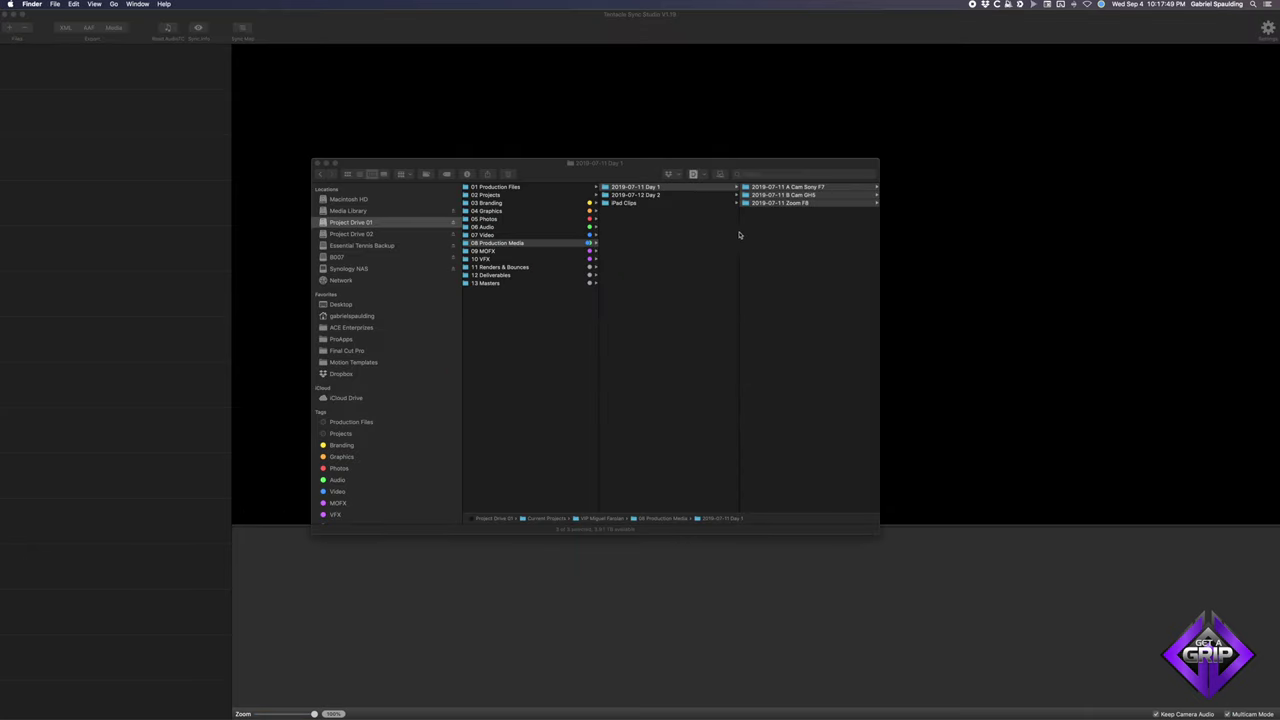
pyautogui.click(751, 243)
pyautogui.press('super+a')
pyautogui.moveTo(745, 188); pyautogui.dragTo(126, 185)
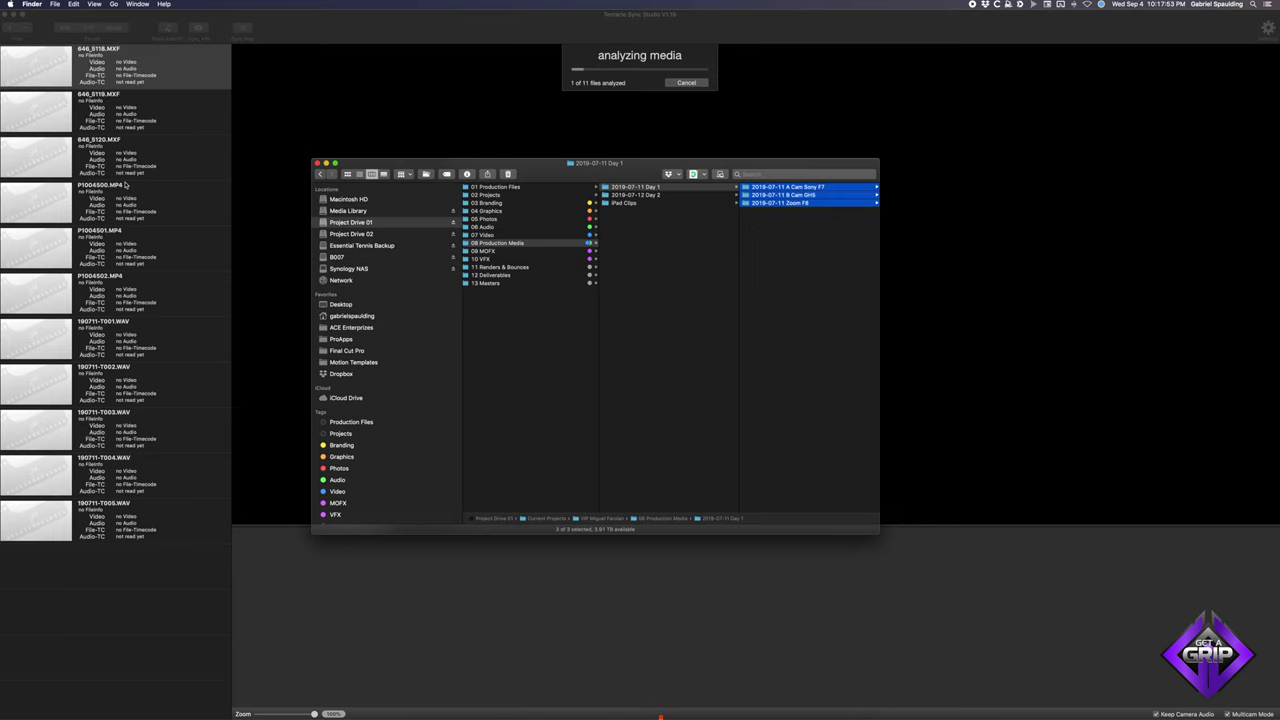
pyautogui.click(287, 31)
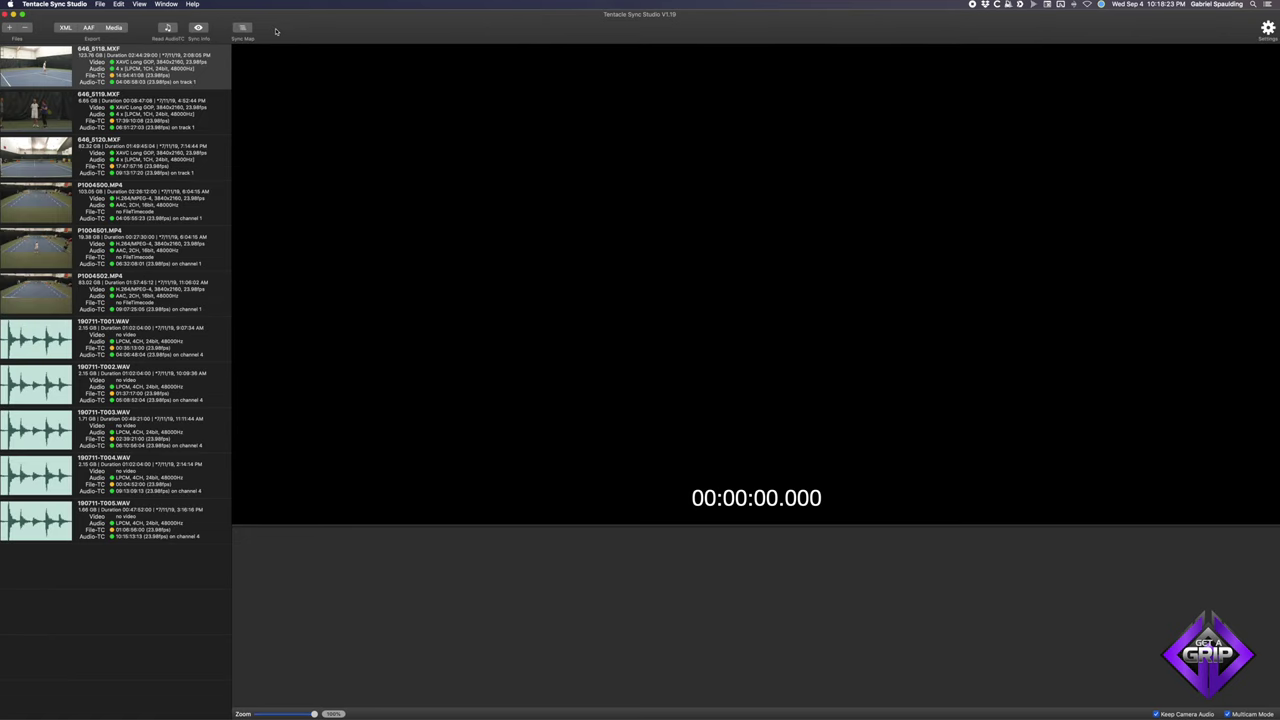
# - Assign the three MXF clips, 646_5118 through 646_5120, to sync Group 1
pyautogui.click(174, 72)
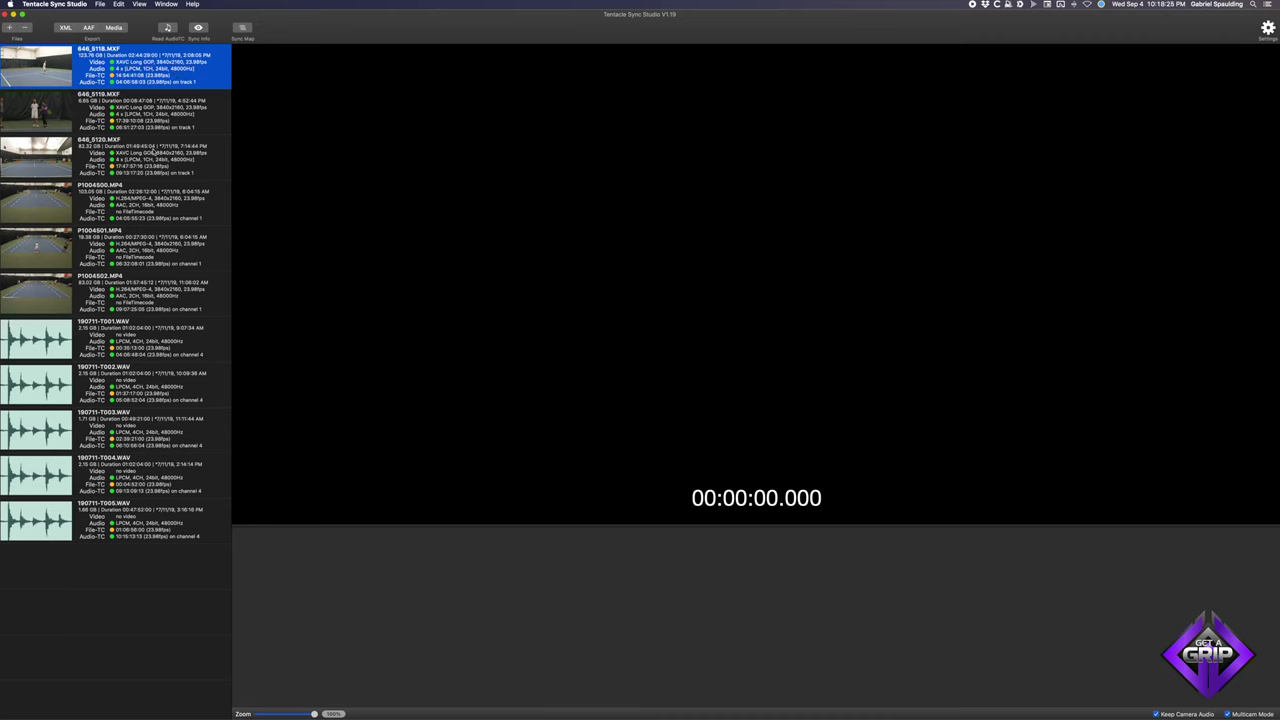
pyautogui.keyDown('shift'); pyautogui.click(154, 150); pyautogui.keyUp('shift')
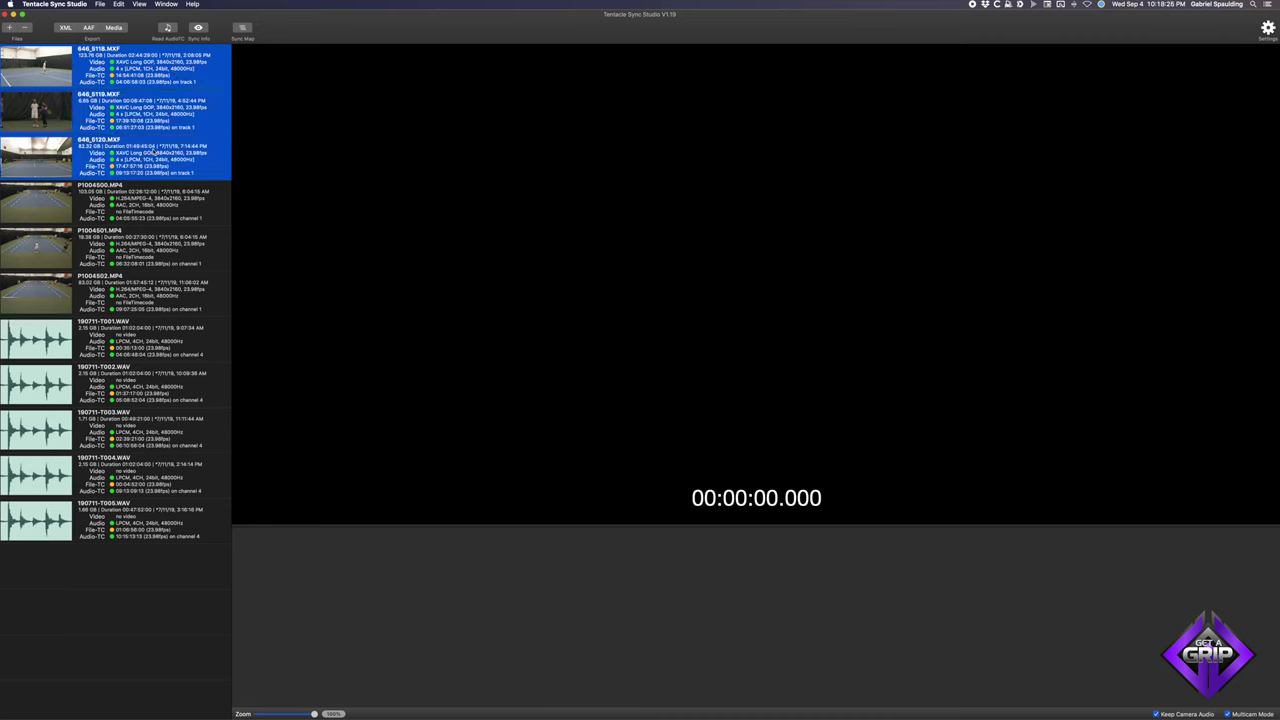
pyautogui.rightClick(154, 151)
pyautogui.moveTo(210, 189)
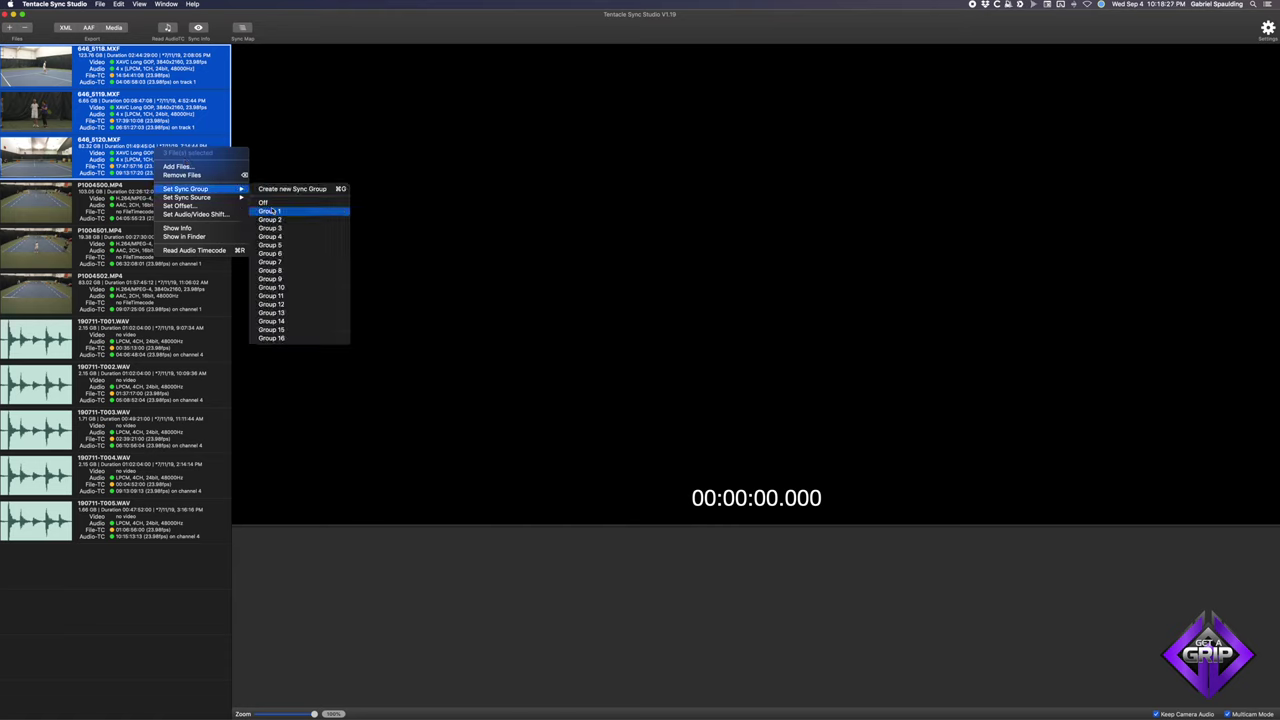
pyautogui.click(270, 211)
# - Assign the three MP4 clips, P1004500 through P1004502, to sync Group 2
pyautogui.click(189, 208)
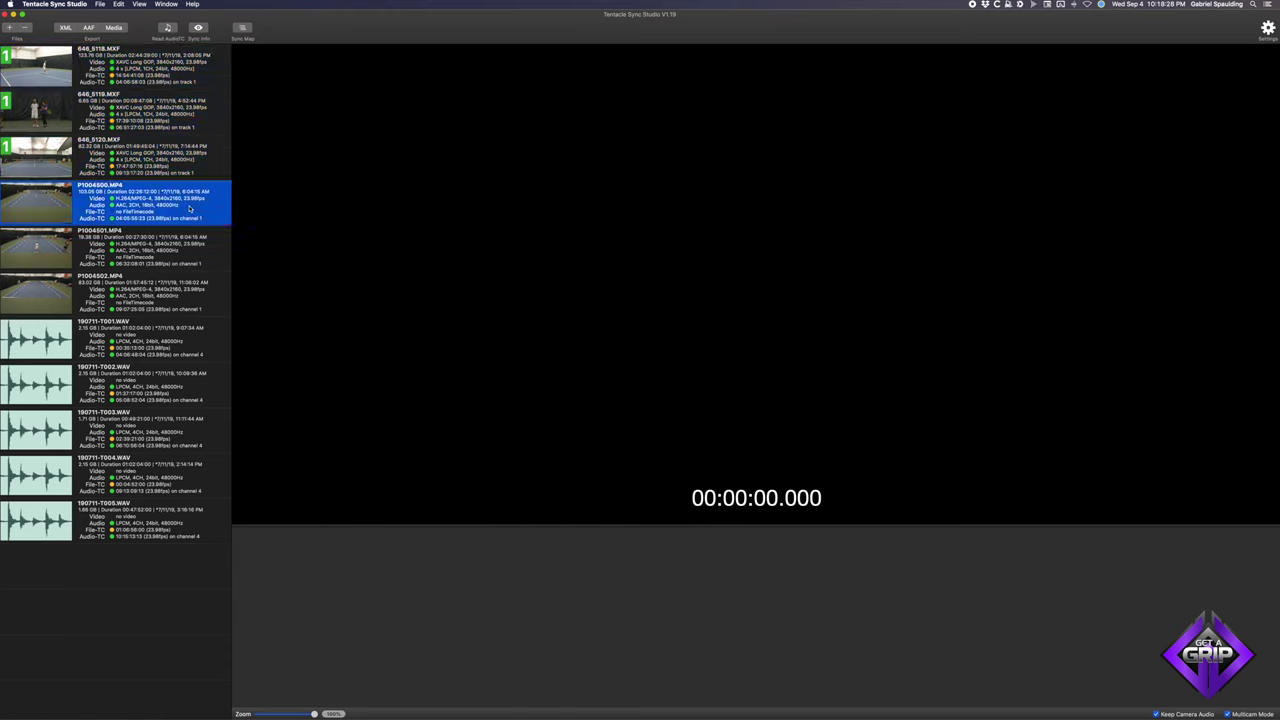
pyautogui.keyDown('shift'); pyautogui.click(173, 292); pyautogui.keyUp('shift')
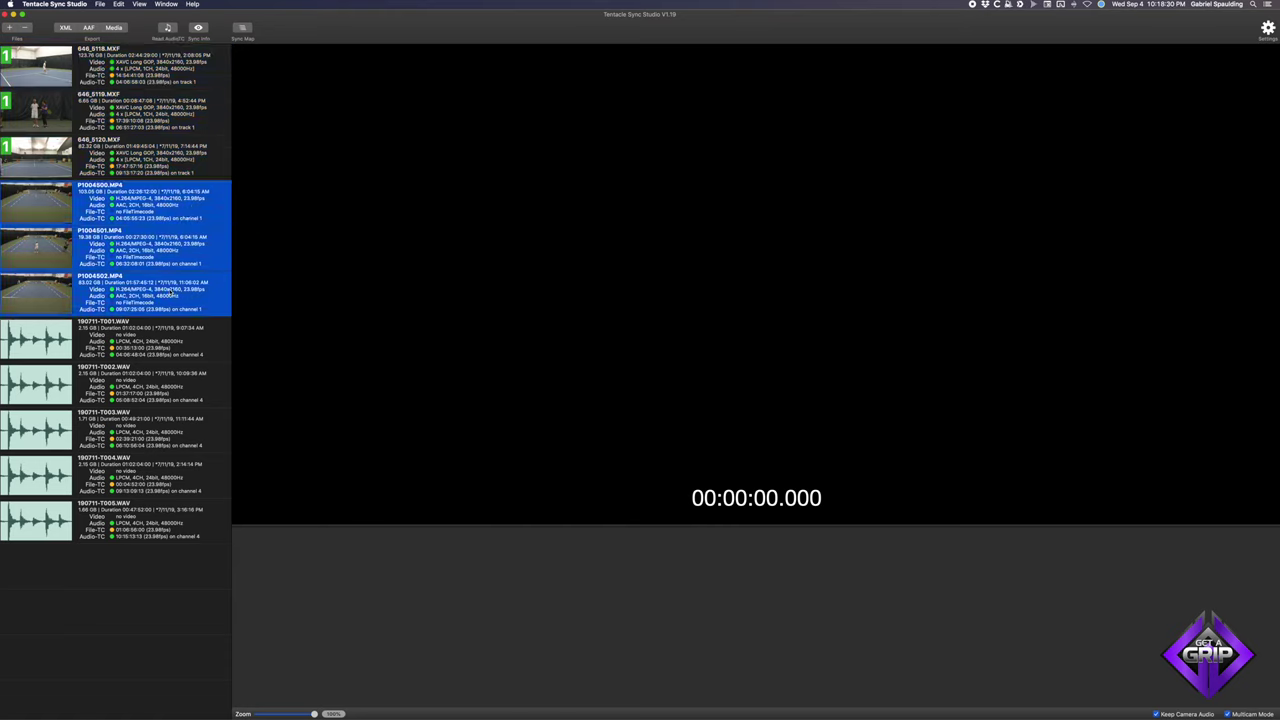
pyautogui.rightClick(173, 292)
pyautogui.moveTo(212, 329)
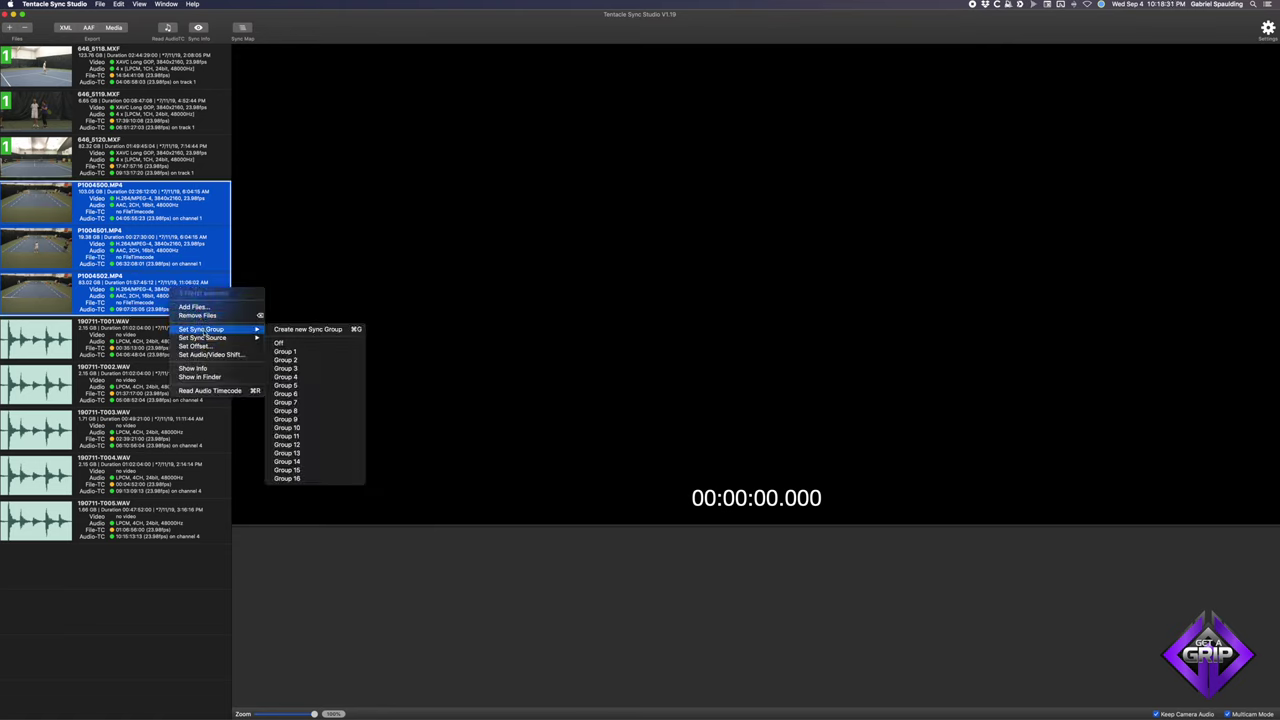
pyautogui.click(288, 359)
# - Assign the five WAV recordings, 190711-T001 through 190711-T005, to sync Group 3
pyautogui.click(170, 341)
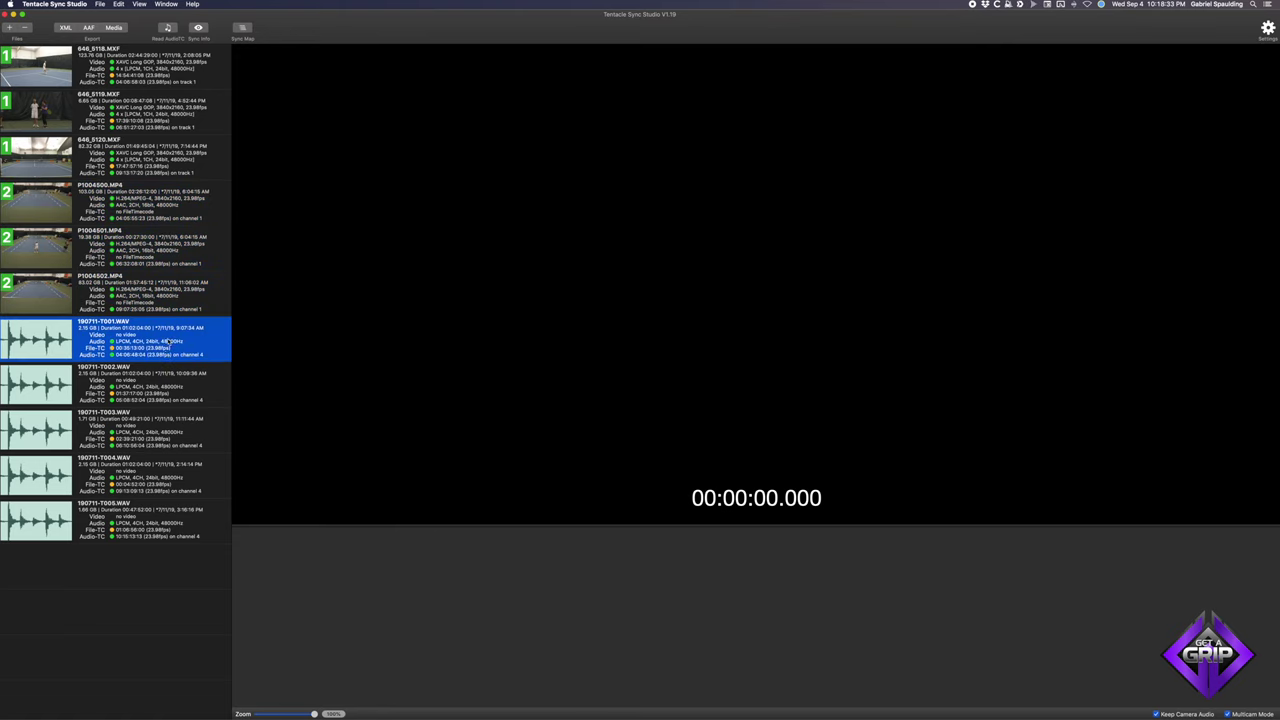
pyautogui.keyDown('shift'); pyautogui.click(150, 518); pyautogui.keyUp('shift')
pyautogui.rightClick(150, 520)
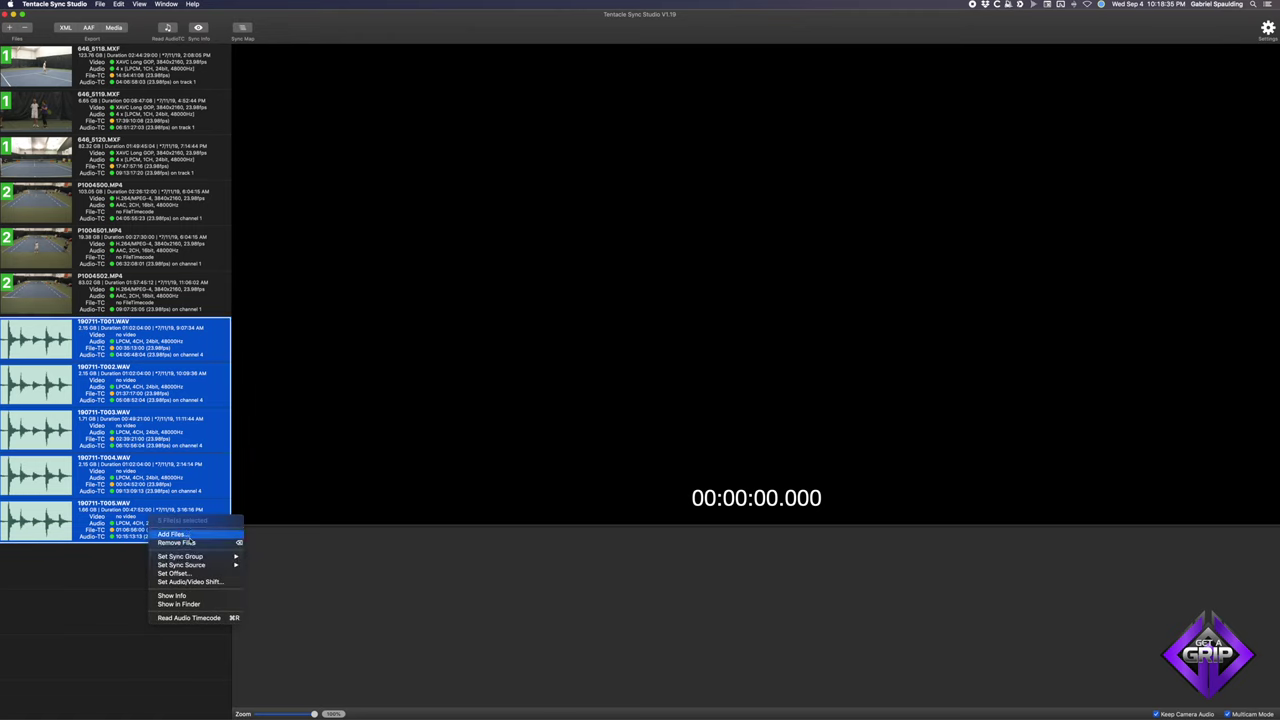
pyautogui.moveTo(190, 556)
pyautogui.click(266, 596)
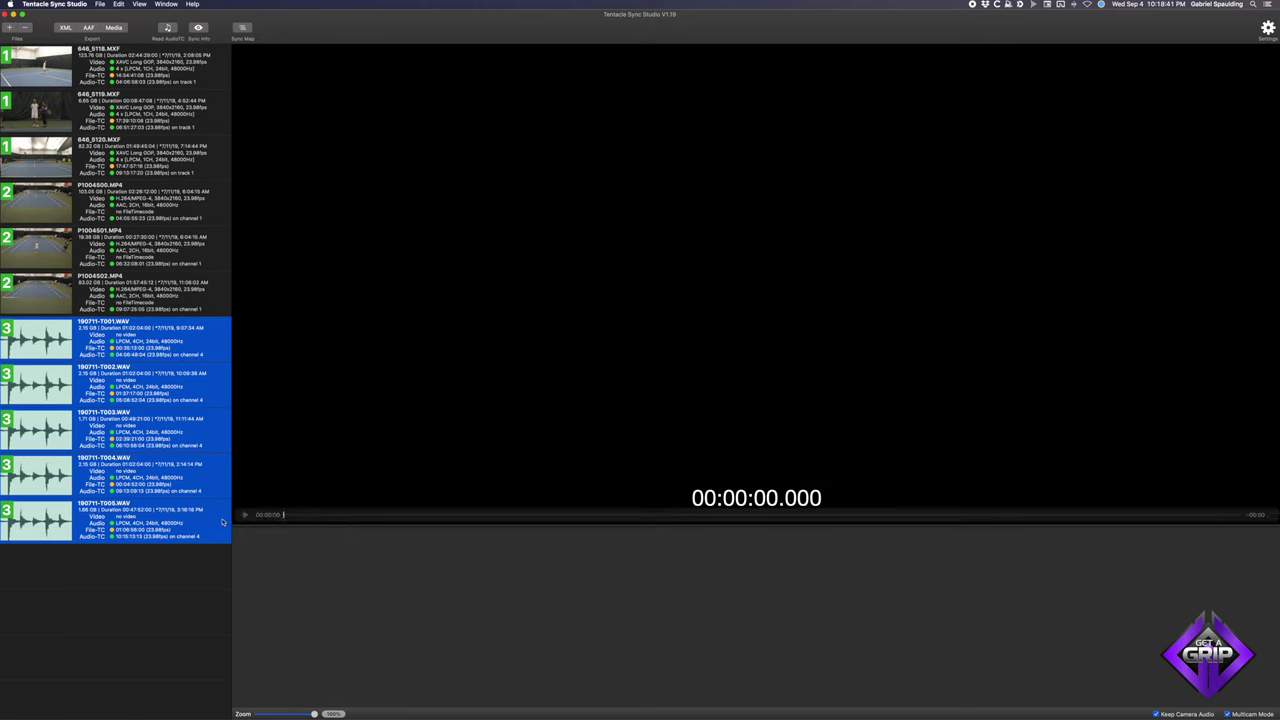
# - Generate the sync map timeline, move the playhead to about 05:10:21, and play back the synced footage on video track V2
pyautogui.click(247, 28)
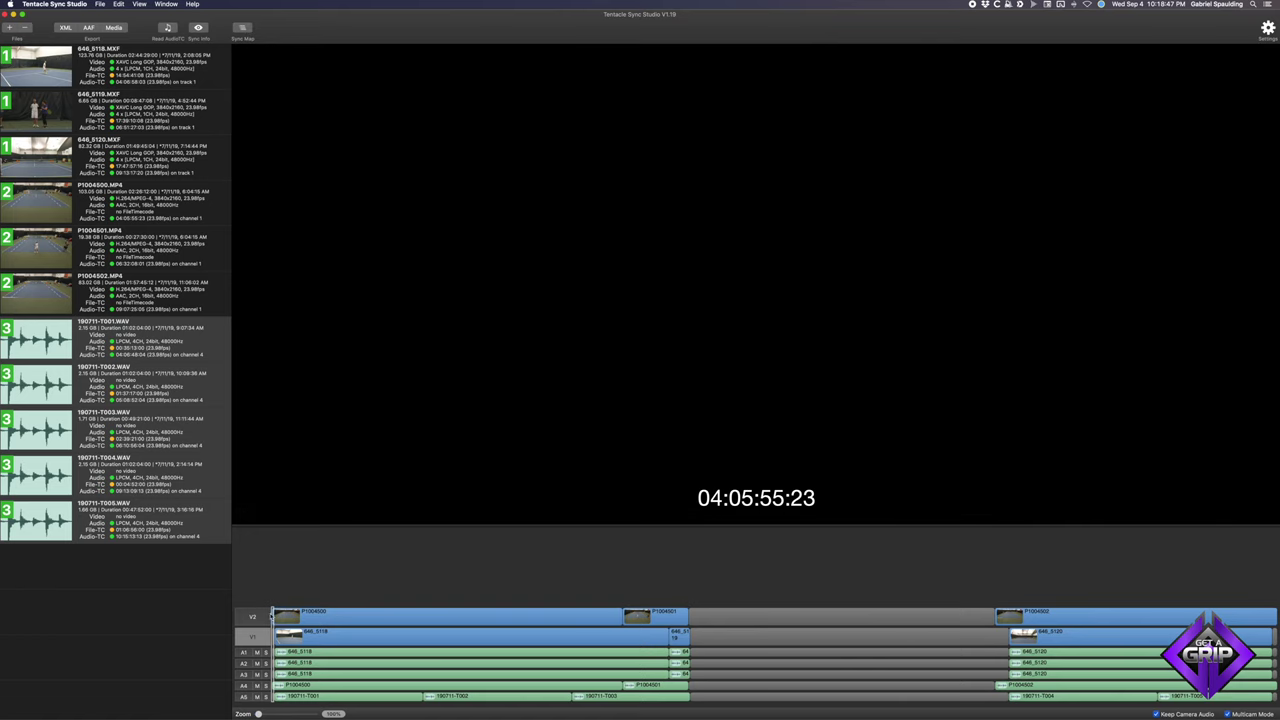
pyautogui.moveTo(272, 621); pyautogui.dragTo(428, 652)
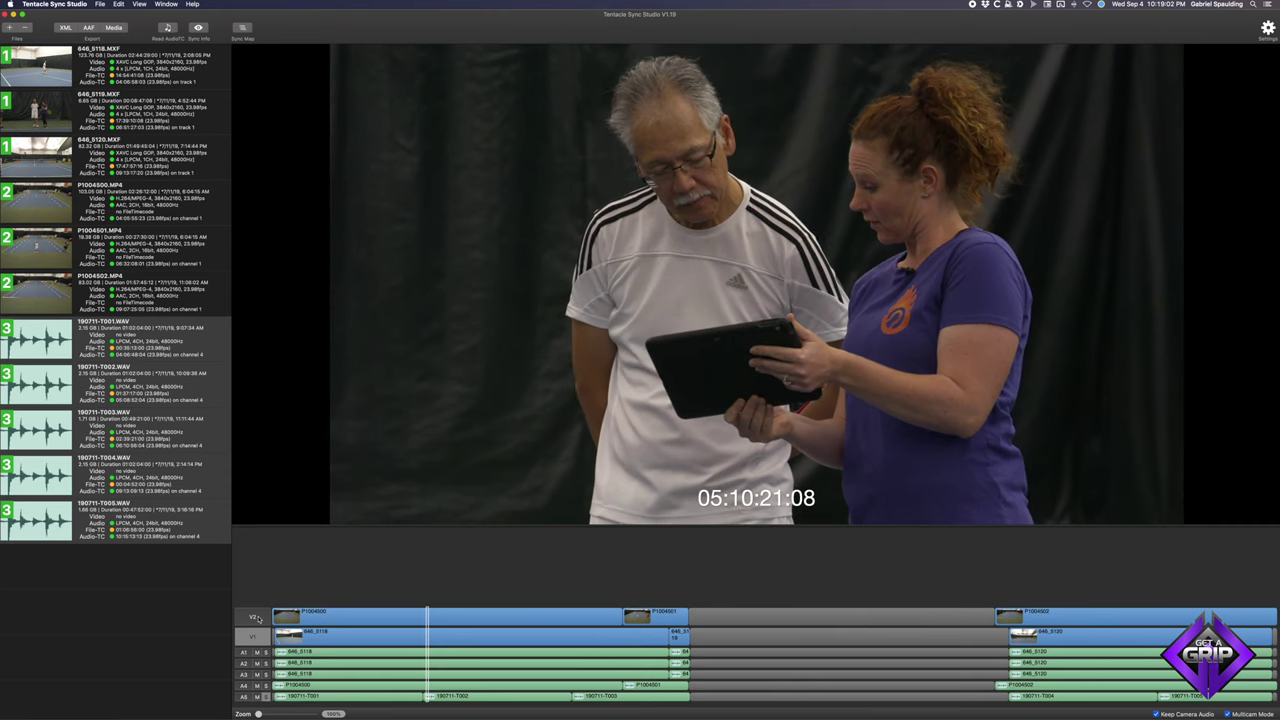
pyautogui.click(255, 617)
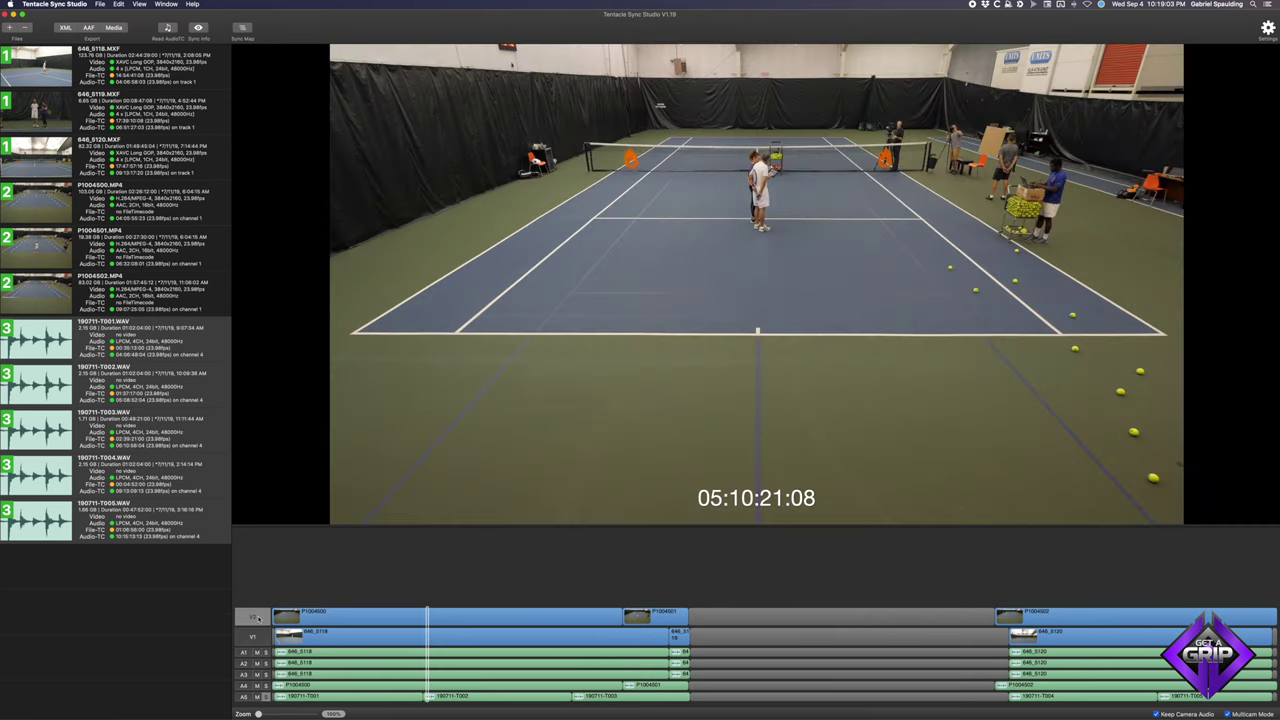
pyautogui.press('space')
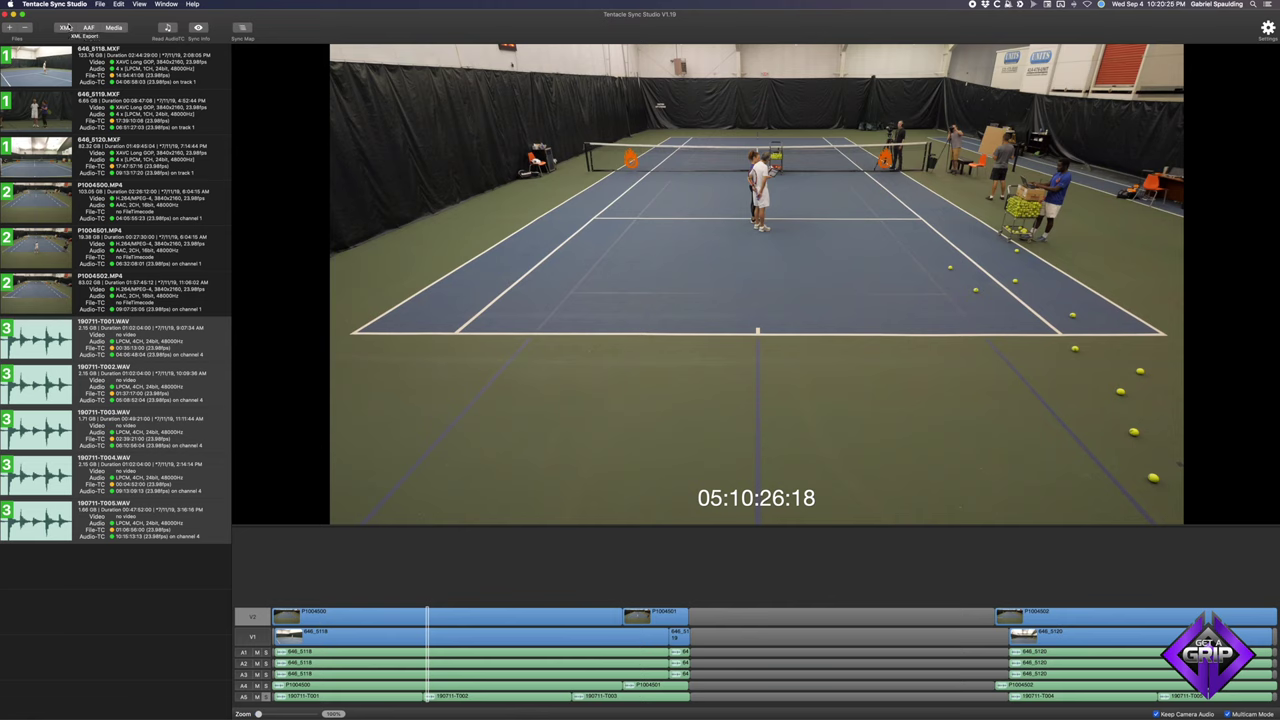
# - Export the synced timeline as a Final Cut Pro XML named Day 1 VIP, including synced clips, to the XML Files folder
pyautogui.click(65, 27)
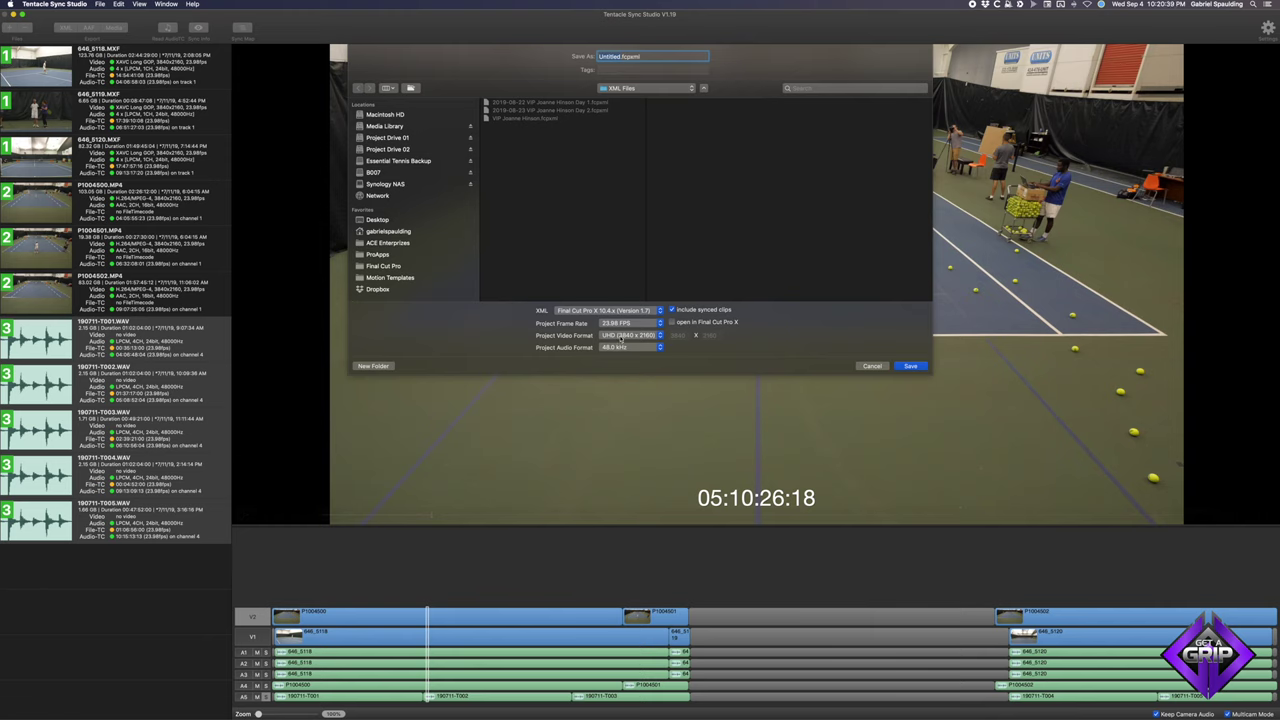
pyautogui.write('Day 1 VIP')
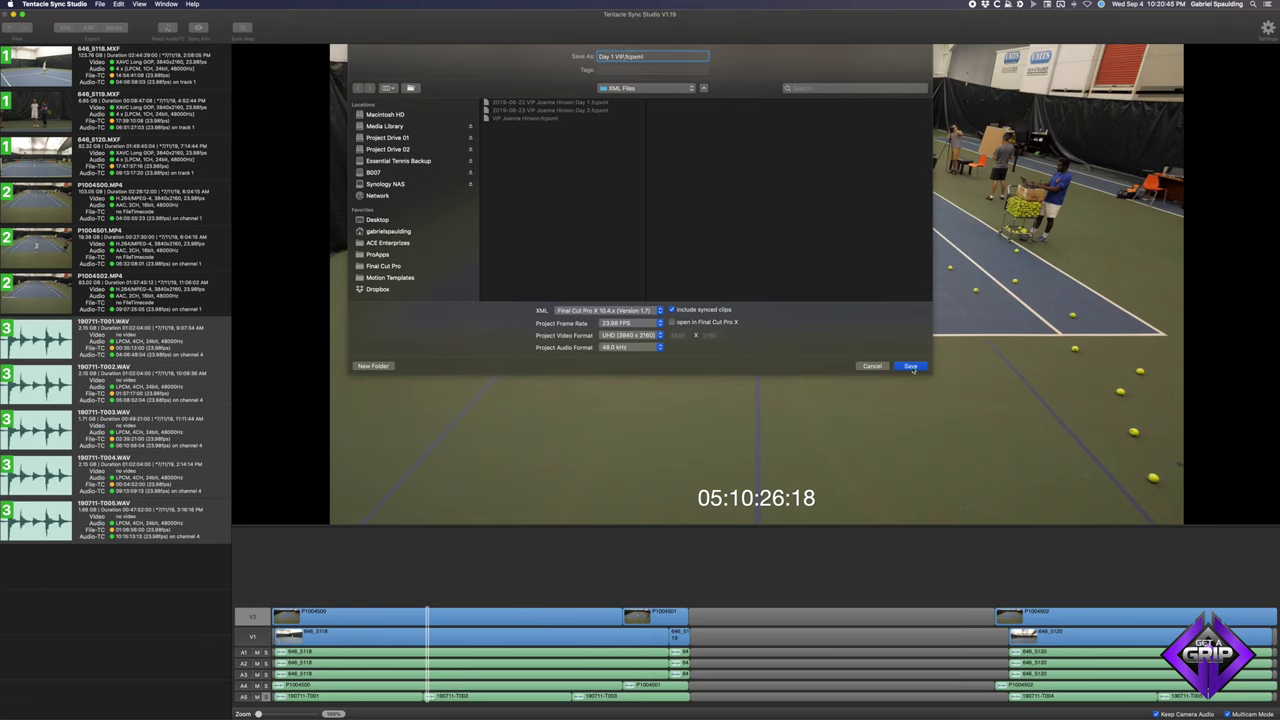
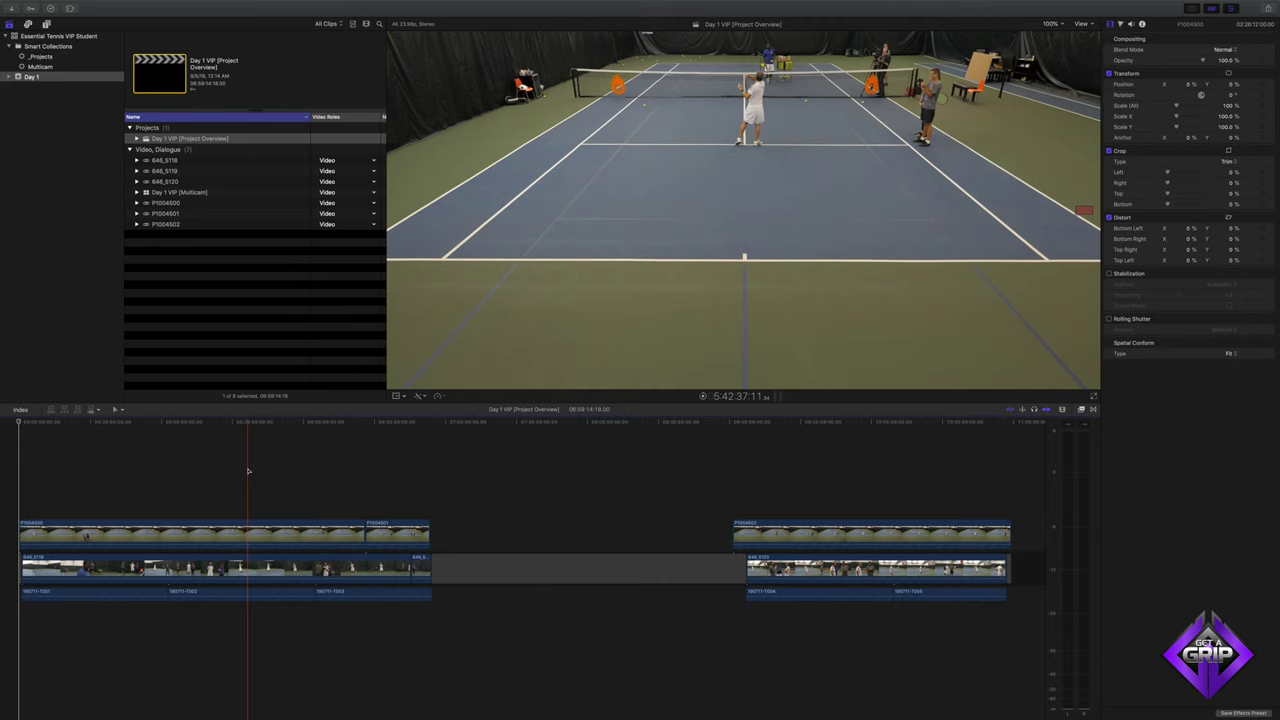
# - Switch to Final Cut Pro, delete the Day 1 VIP [Project Overview] project, and open the Day 1 VIP multicam clip in the angle editor
pyautogui.click(274, 140)
pyautogui.press('super+BackSpace')
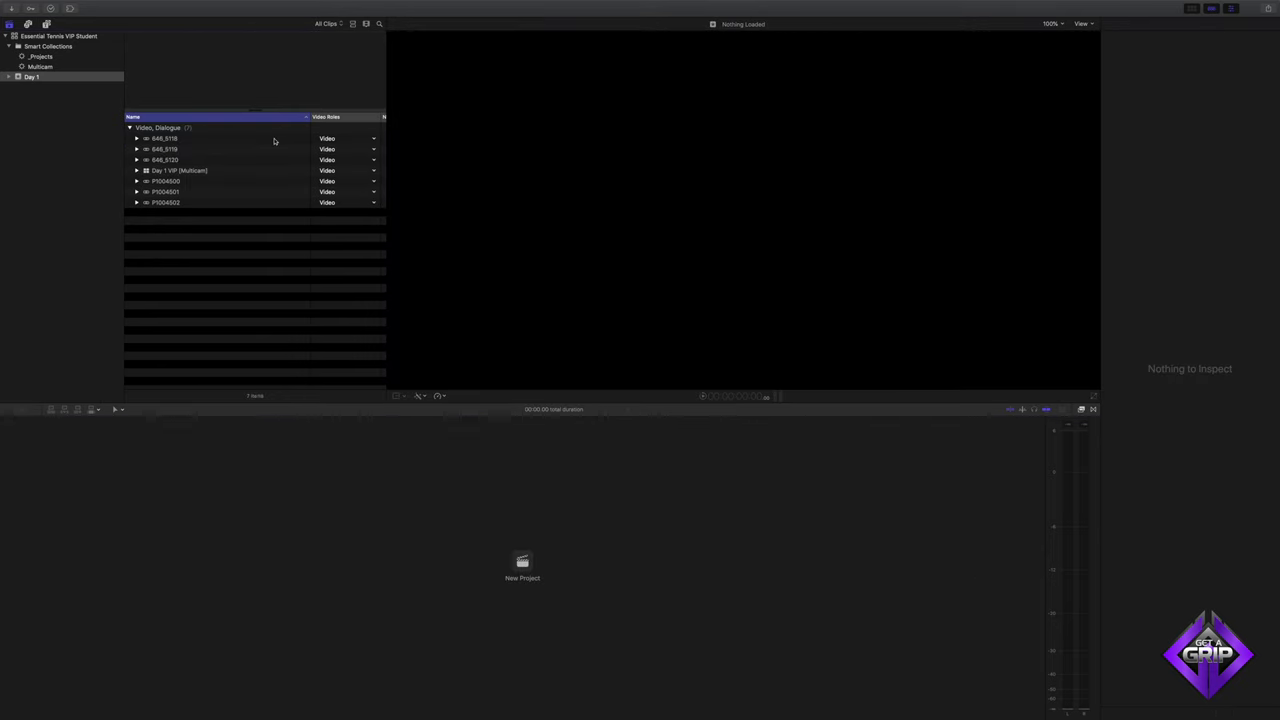
pyautogui.doubleClick(145, 171)
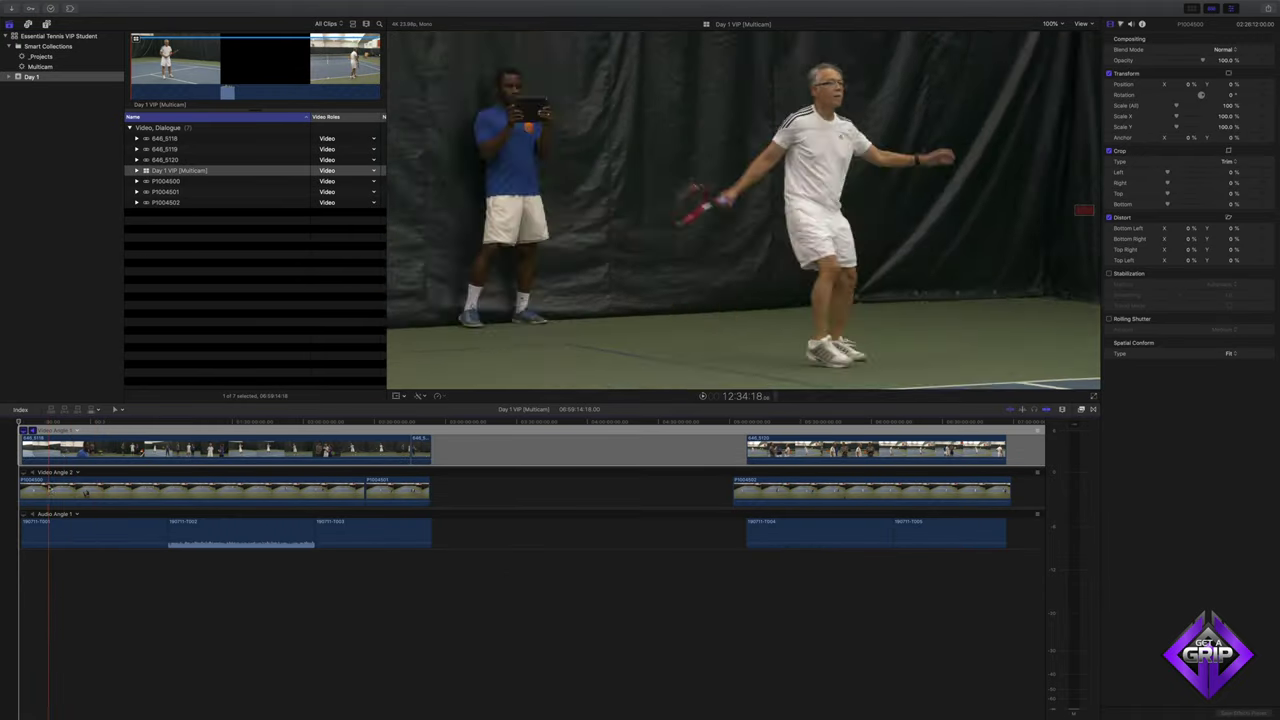
# - Rename the audio angle Zoom F8, the second video angle Panasonic GH5 and the first video angle Sony FS7
pyautogui.click(50, 514)
pyautogui.write('Zoom')
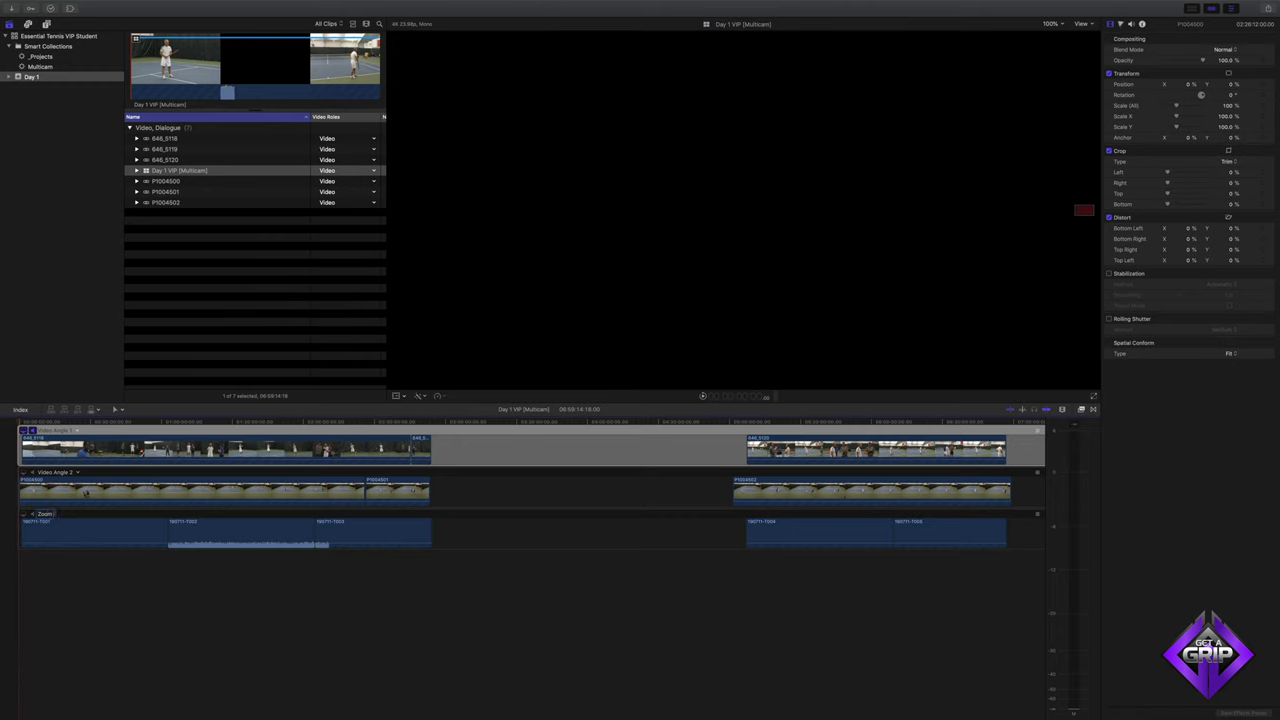
pyautogui.write(' F8')
pyautogui.press('Return')
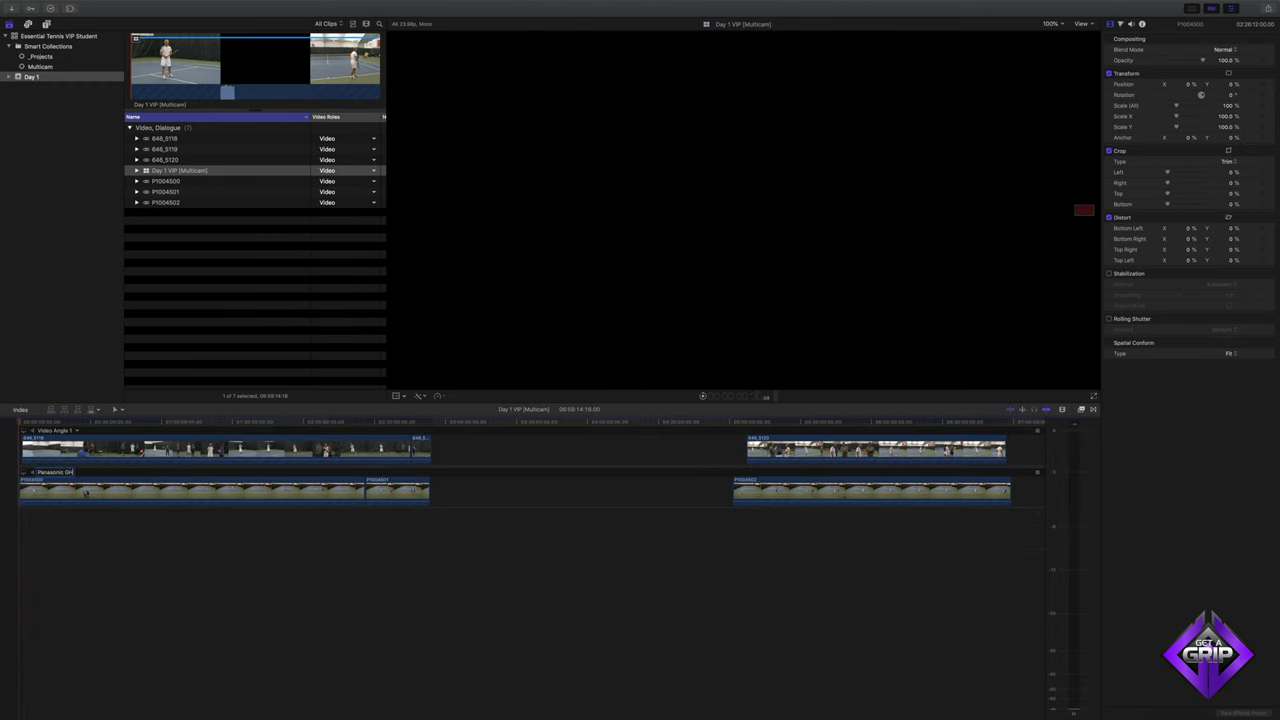
pyautogui.click(55, 430)
pyautogui.write('Sony FS7')
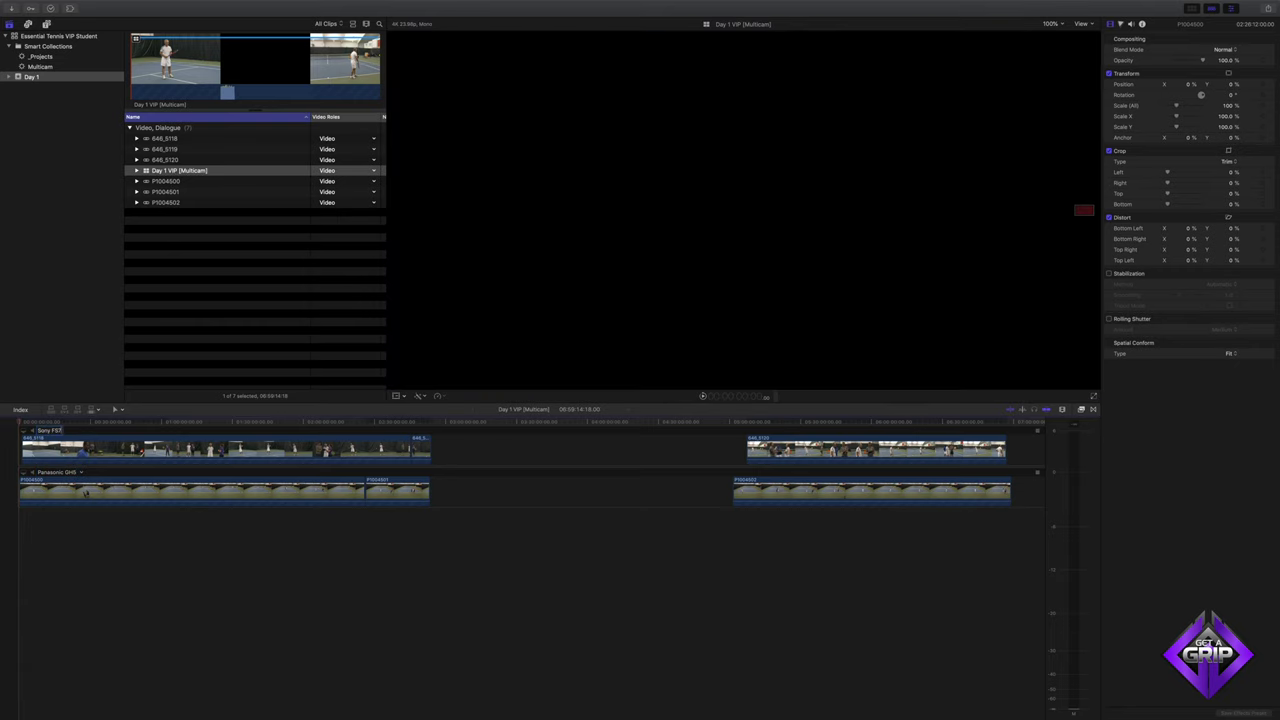
pyautogui.press('Return')
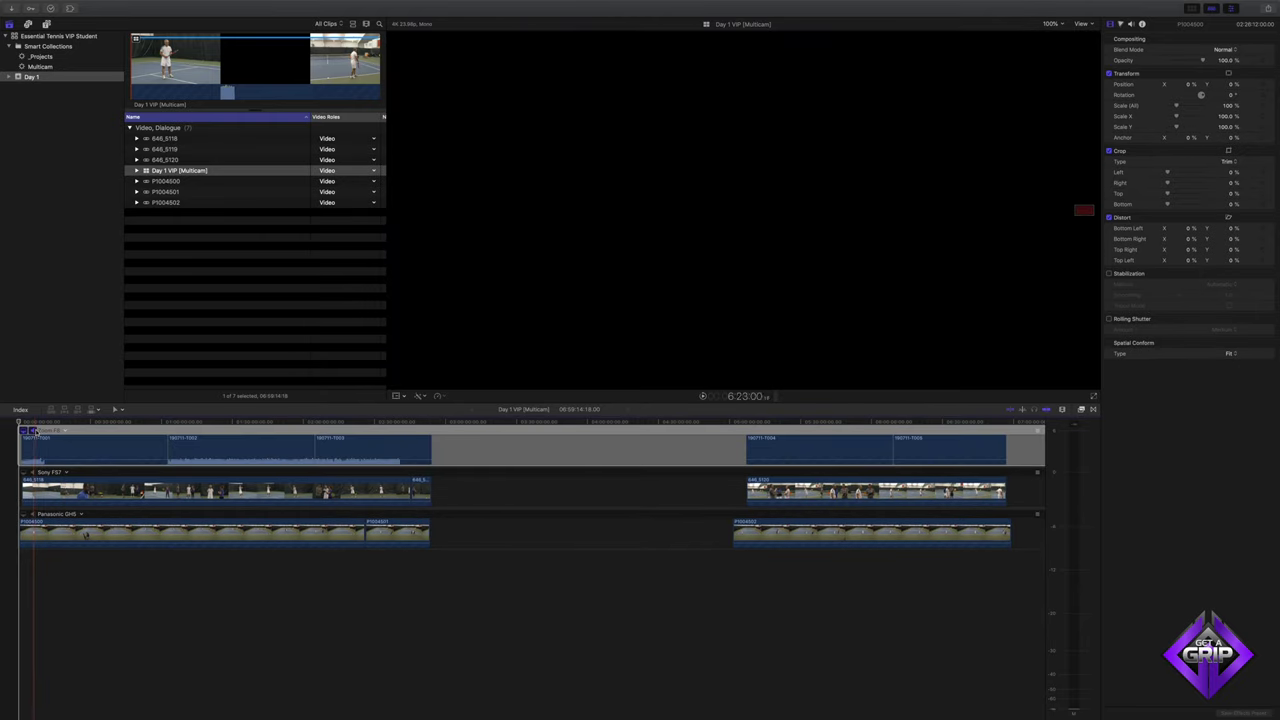
# - Select the first Zoom F8 recording in the multicam clip and examine its audio channel configuration
pyautogui.click(65, 449)
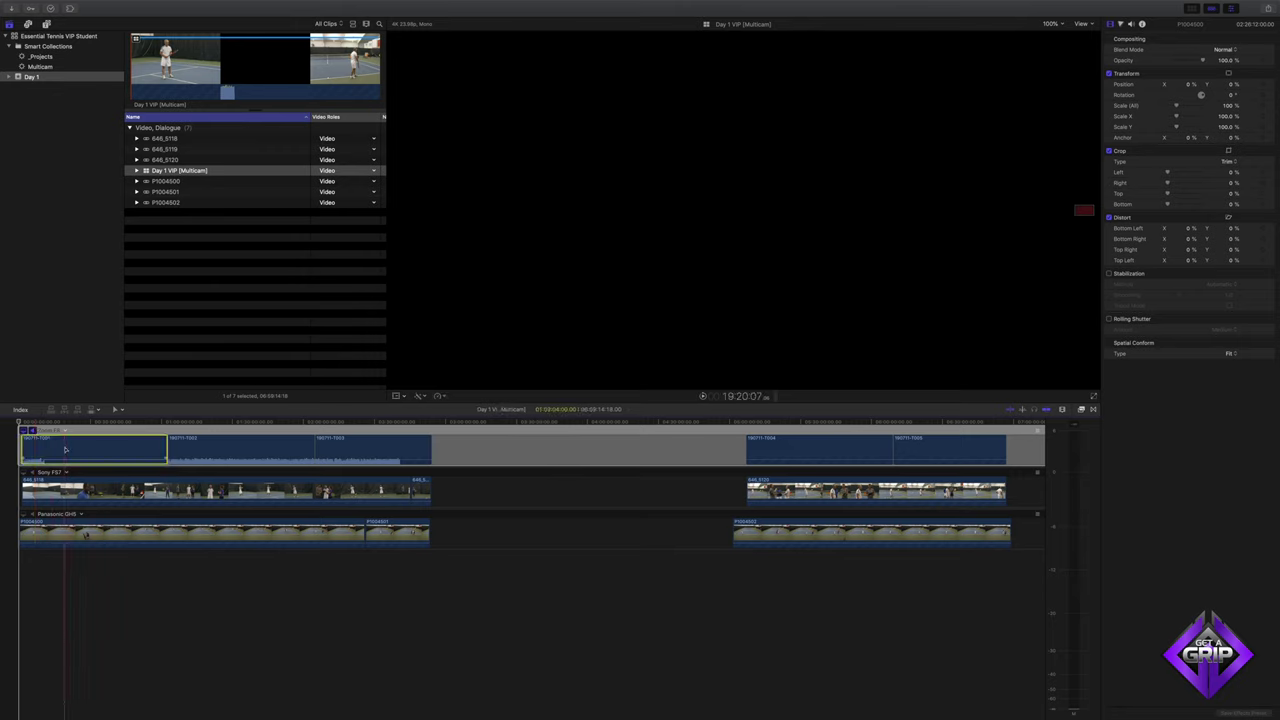
pyautogui.click(1137, 219)
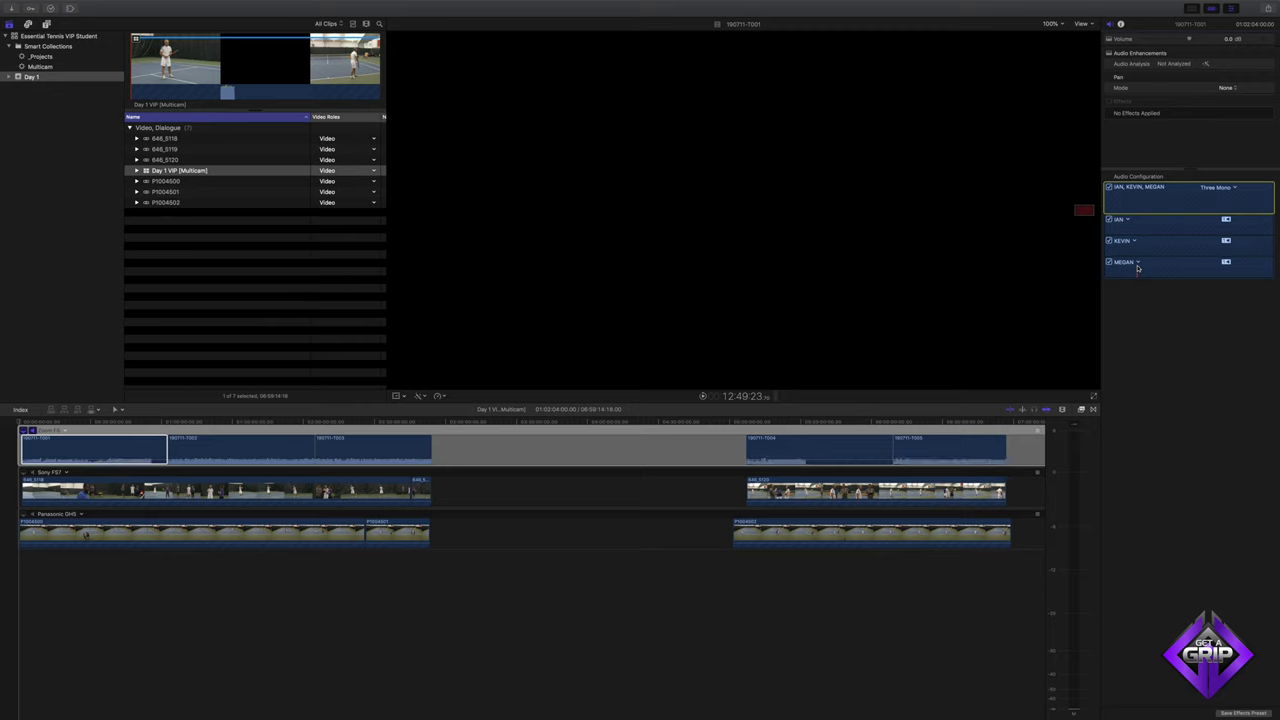
# - Create a new project named Day 1 VIP and place the Day 1 VIP multicam clip in its timeline
pyautogui.press('super+n')
pyautogui.write('Day 1 VIP')
pyautogui.press('Return')
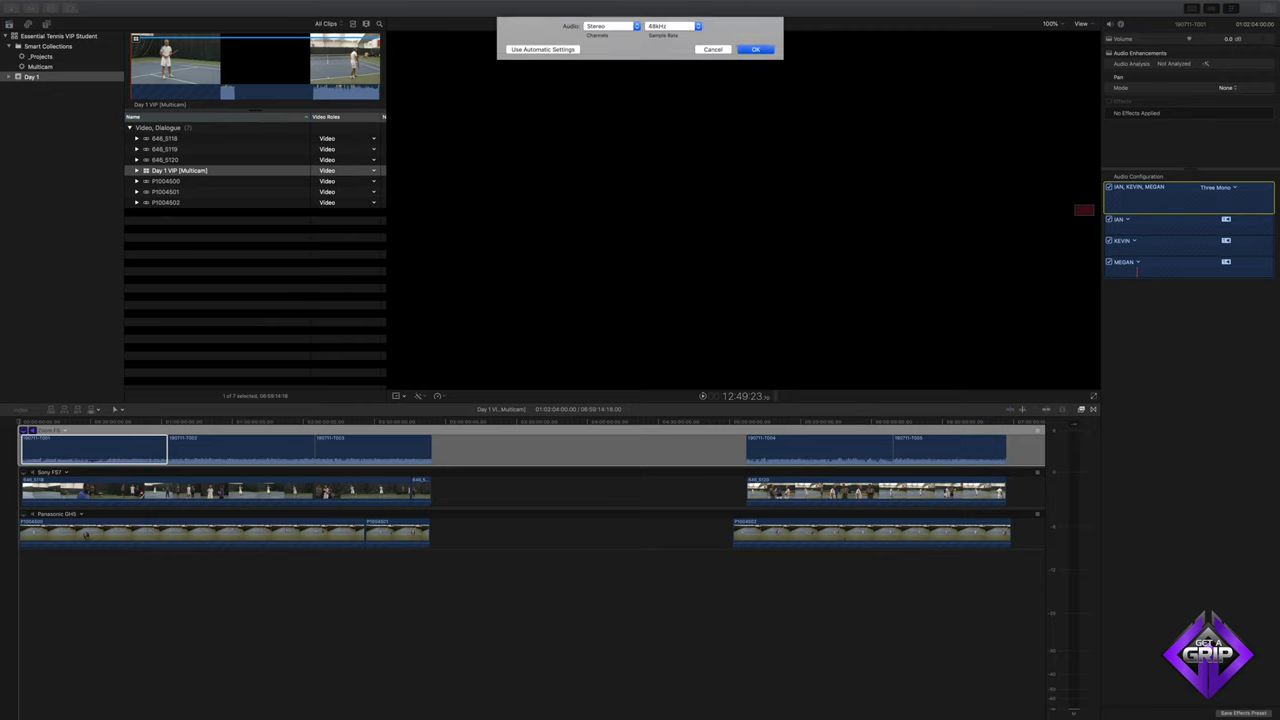
pyautogui.moveTo(247, 192); pyautogui.dragTo(214, 437)
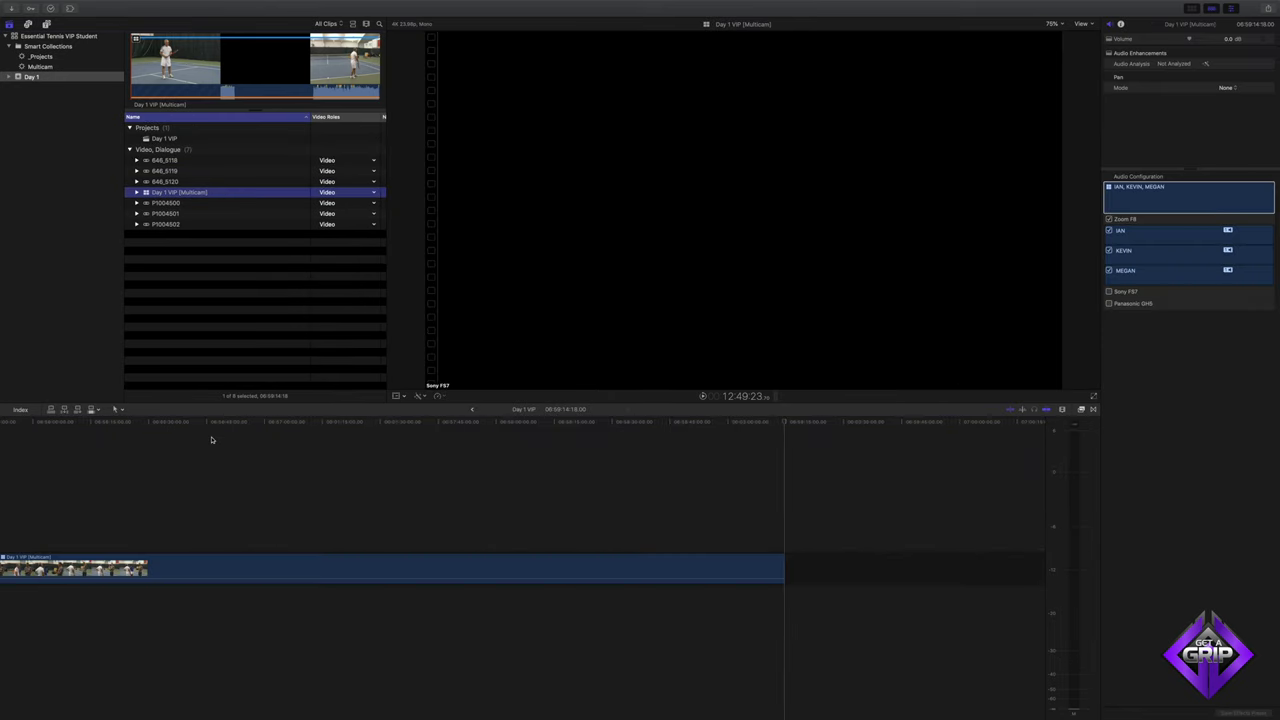